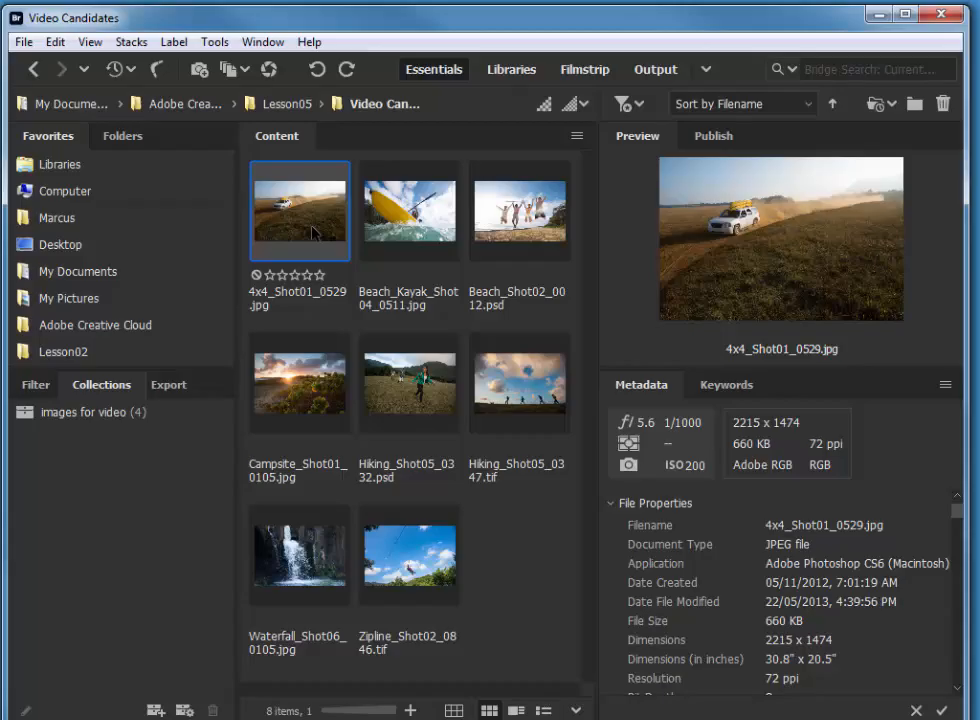
# - Preview 4x4_Shot01_0529.jpg at full screen and close the preview
pyautogui.press('space')
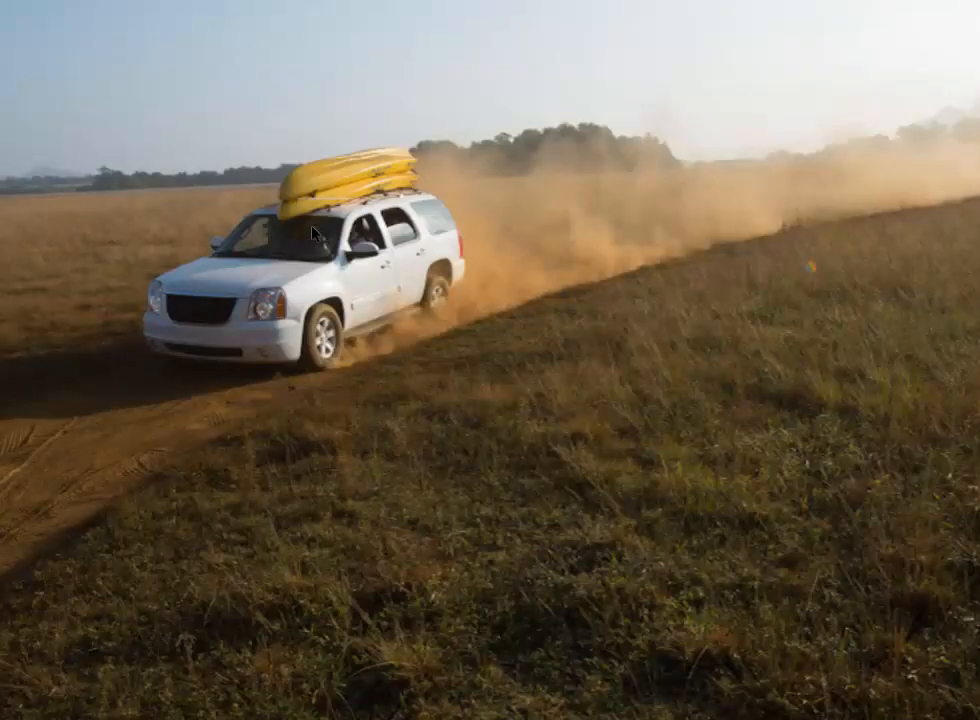
pyautogui.press('space')
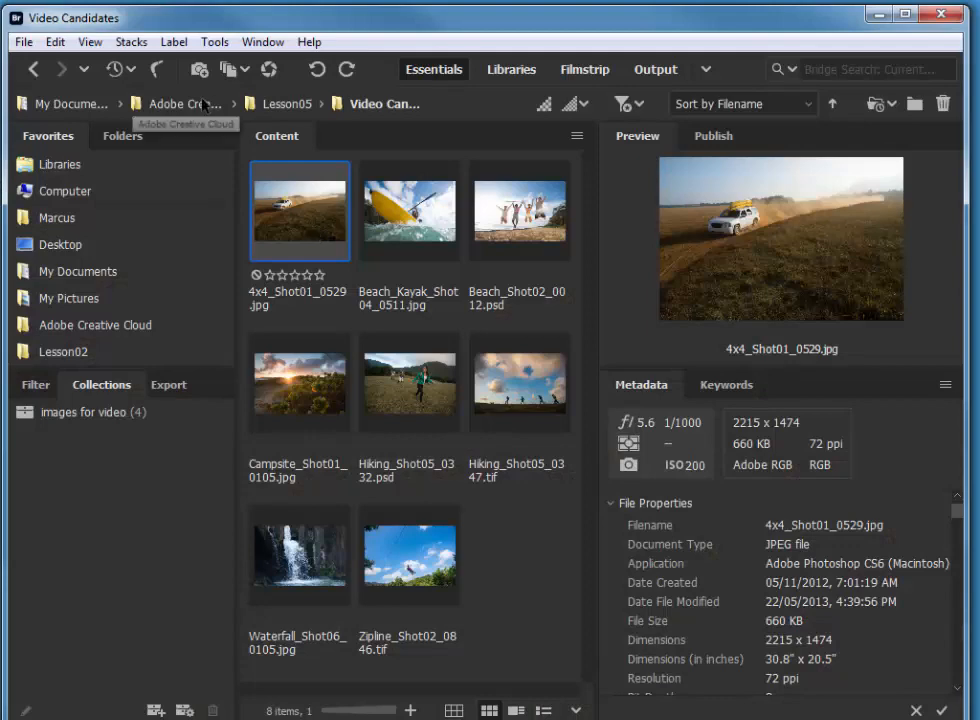
# - In Review Mode, drop 4x4_Shot01_0529.jpg, Beach_Kayak_Shot04_0511.jpg, Campsite_Shot01_0105.jpg and Hiking_Shot05_0332.psd from the set, keeping the other four images
pyautogui.click(90, 42)
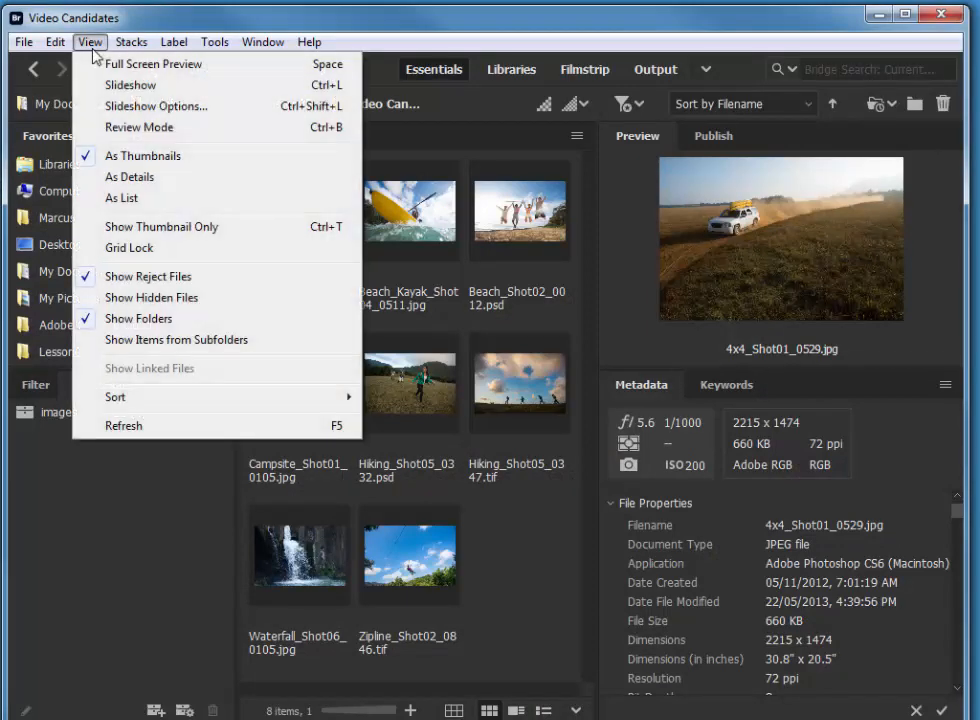
pyautogui.click(131, 128)
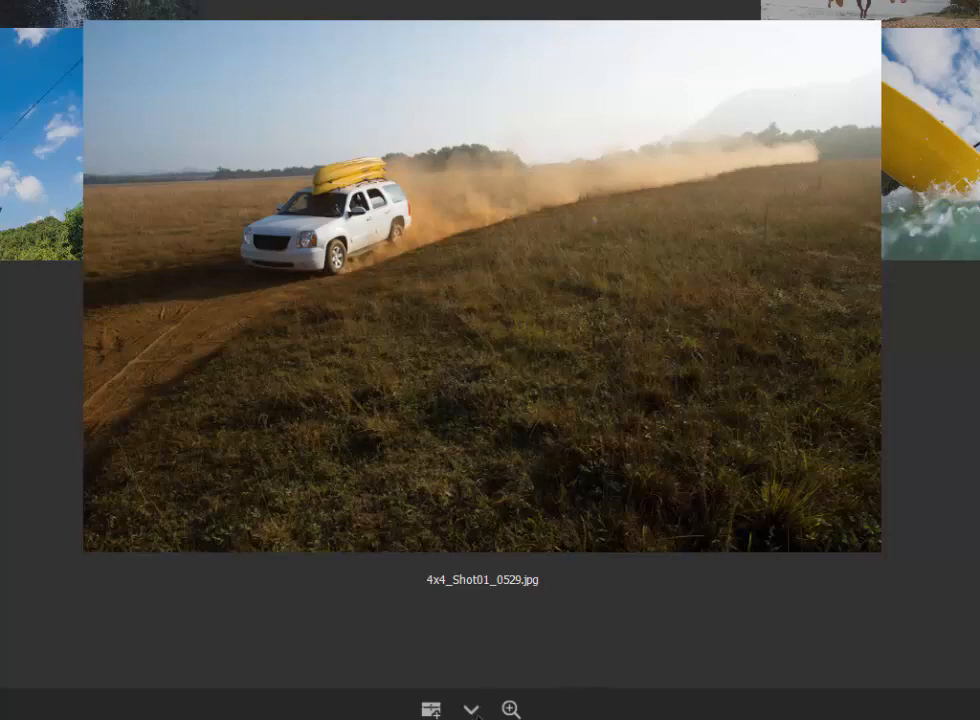
pyautogui.click(471, 711)
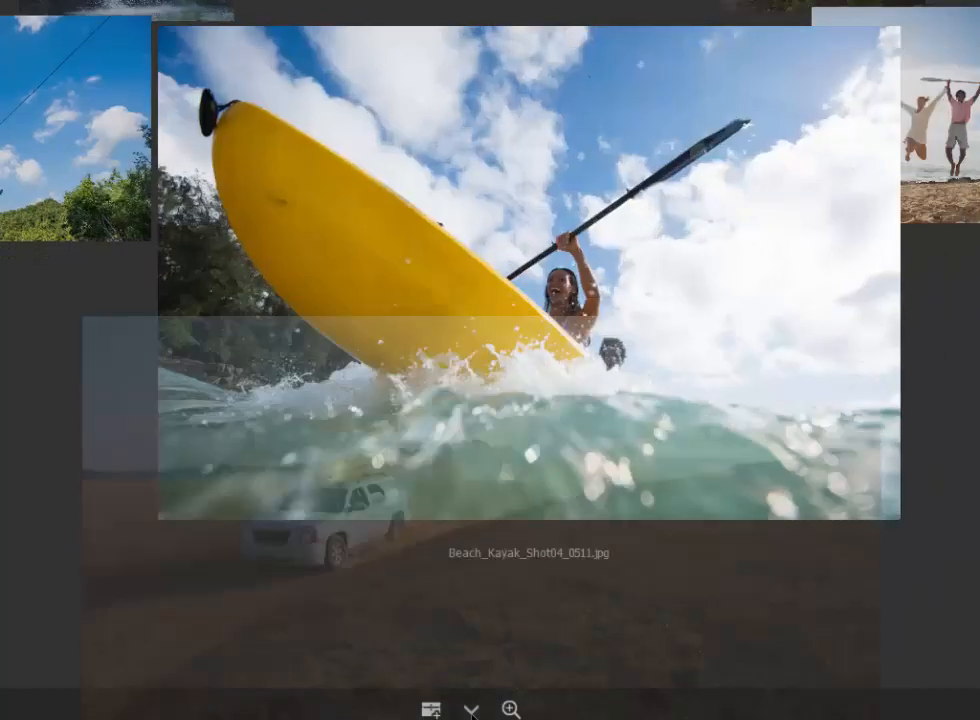
pyautogui.click(471, 711)
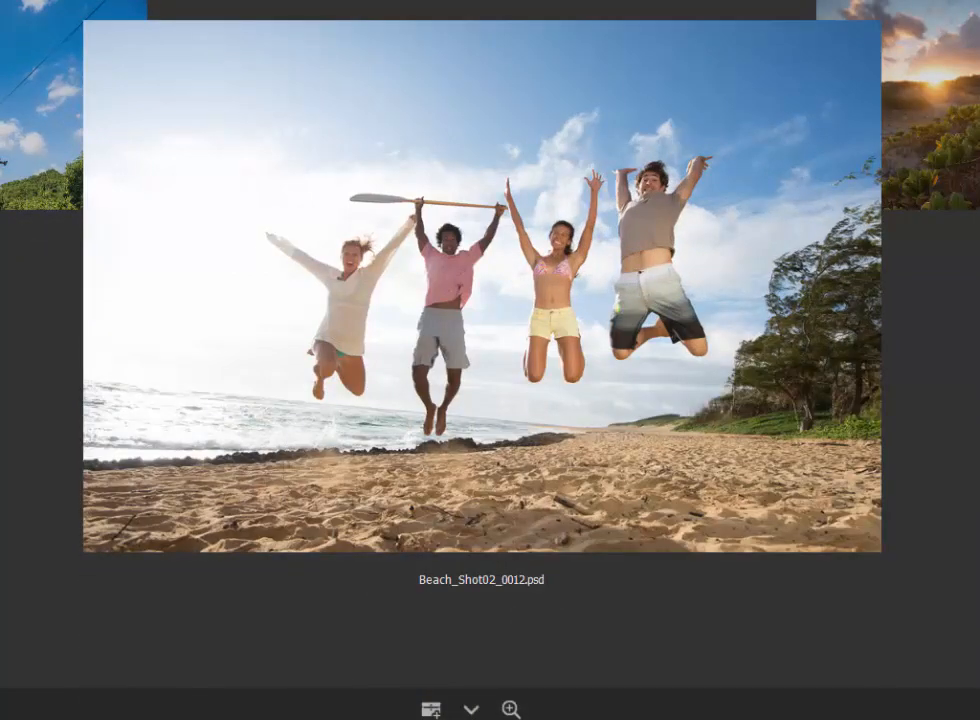
pyautogui.press('Right')
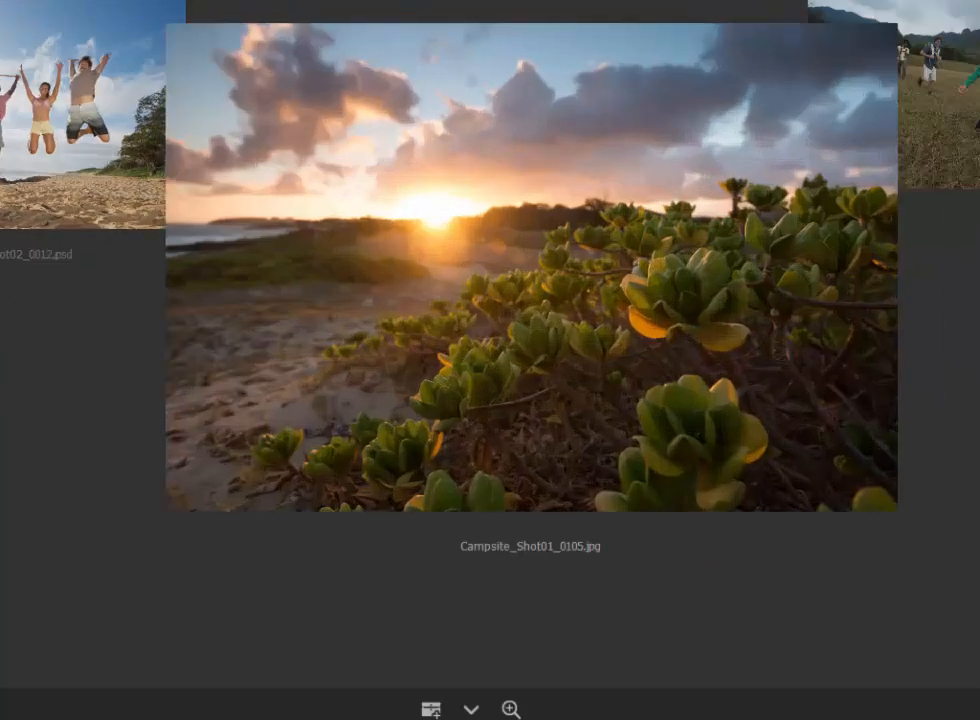
pyautogui.click(469, 711)
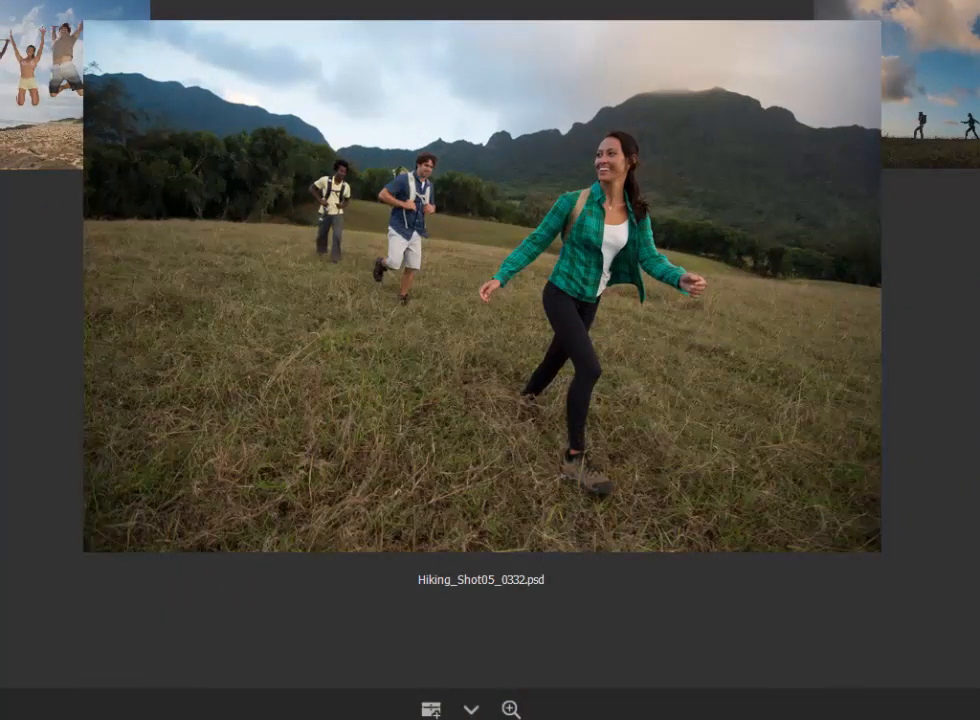
pyautogui.click(472, 712)
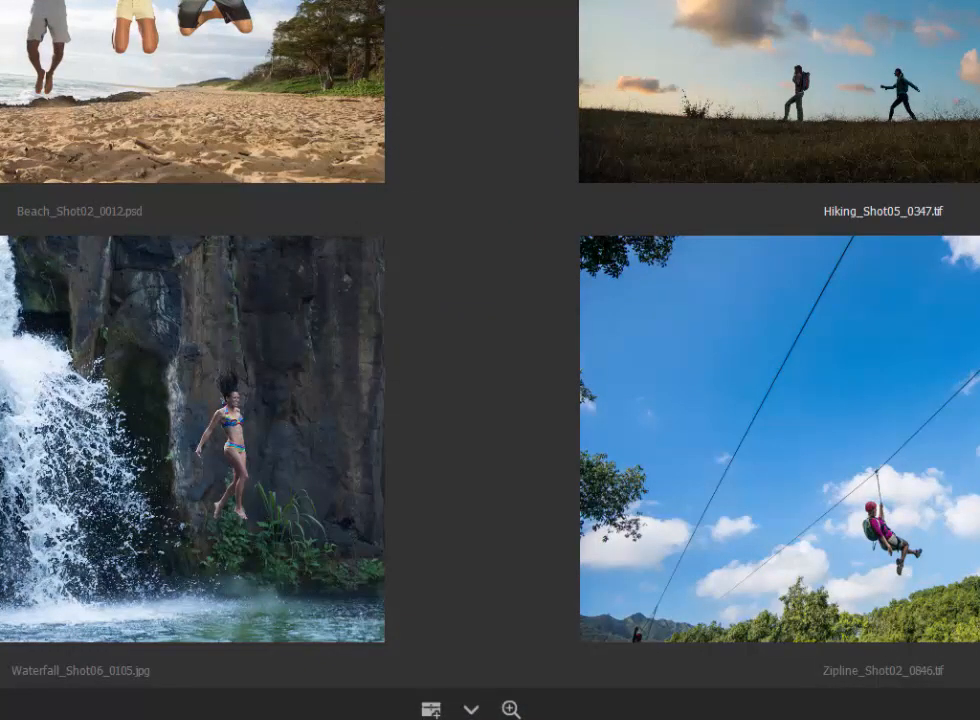
pyautogui.press('Right')
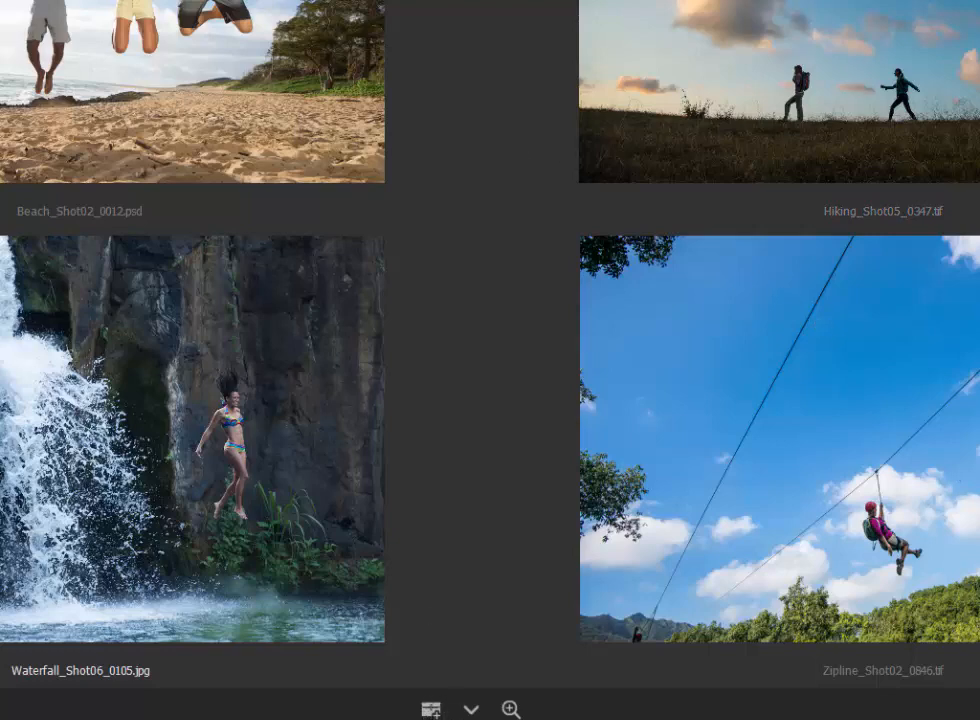
# - Create a collection from the images kept in Review Mode and name it Video Images
pyautogui.click(431, 708)
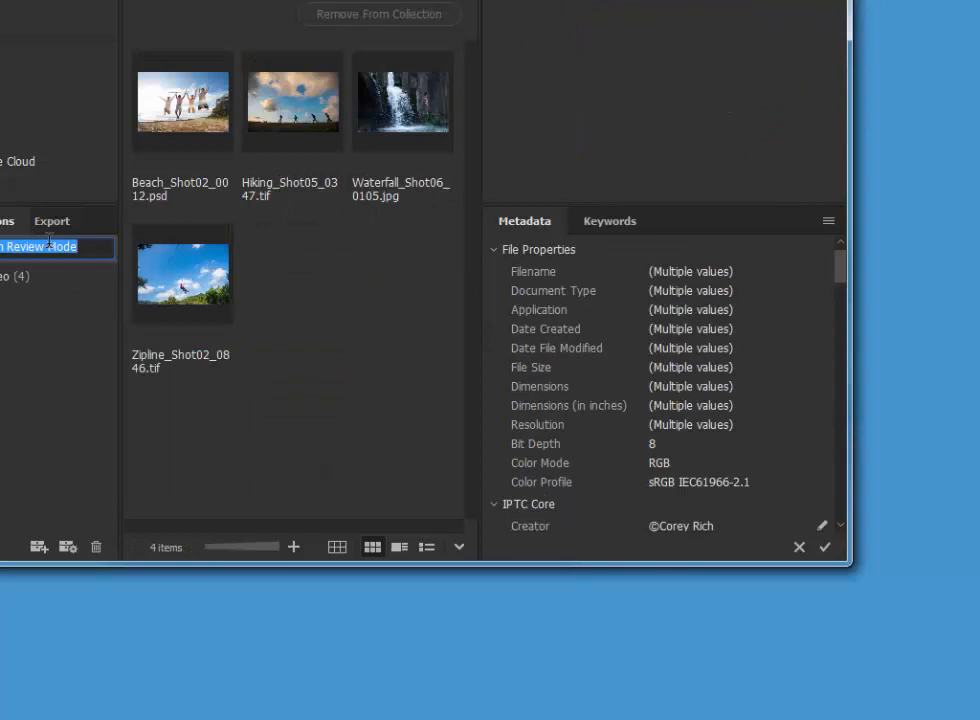
pyautogui.press('BackSpace')
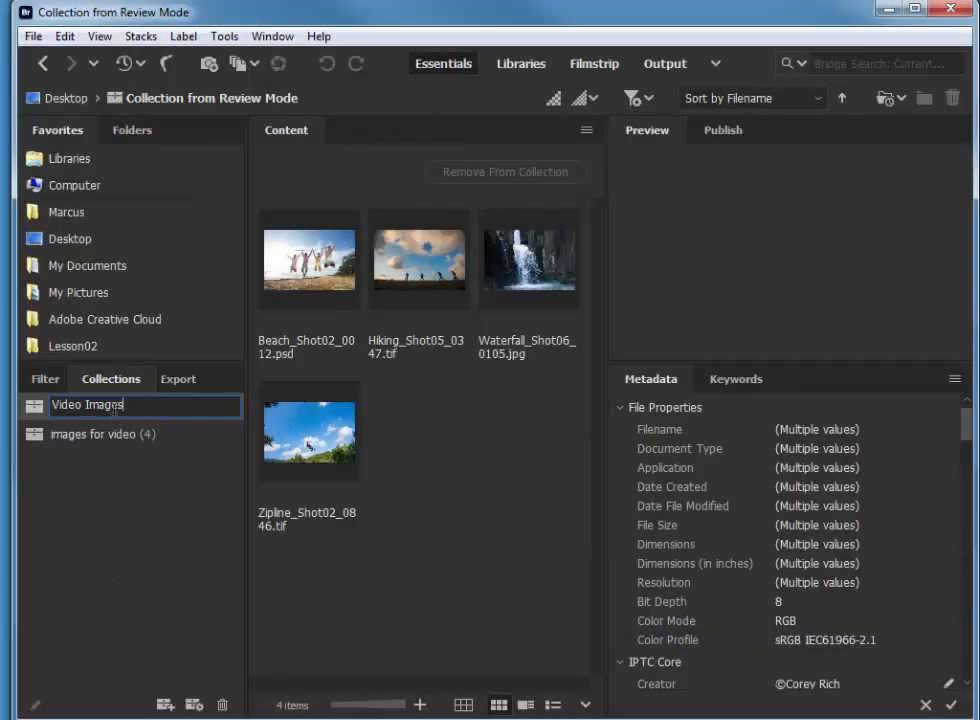
pyautogui.press('Return')
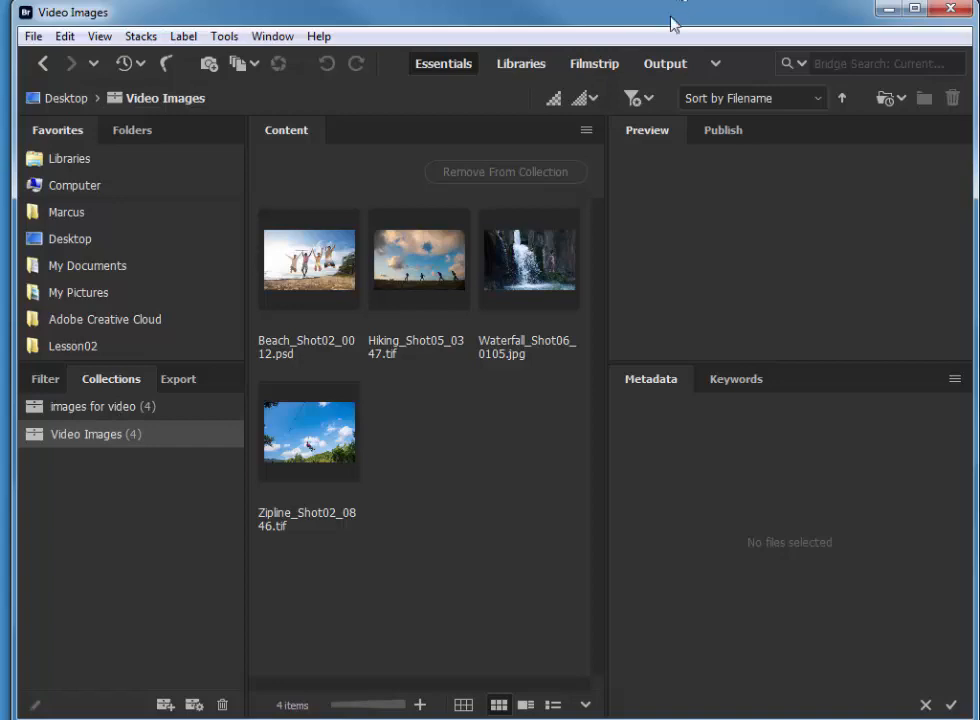
pyautogui.moveTo(669, 17)
pyautogui.mouseDown()
pyautogui.moveTo(659, 19)
pyautogui.moveTo(668, 17)
pyautogui.mouseUp()
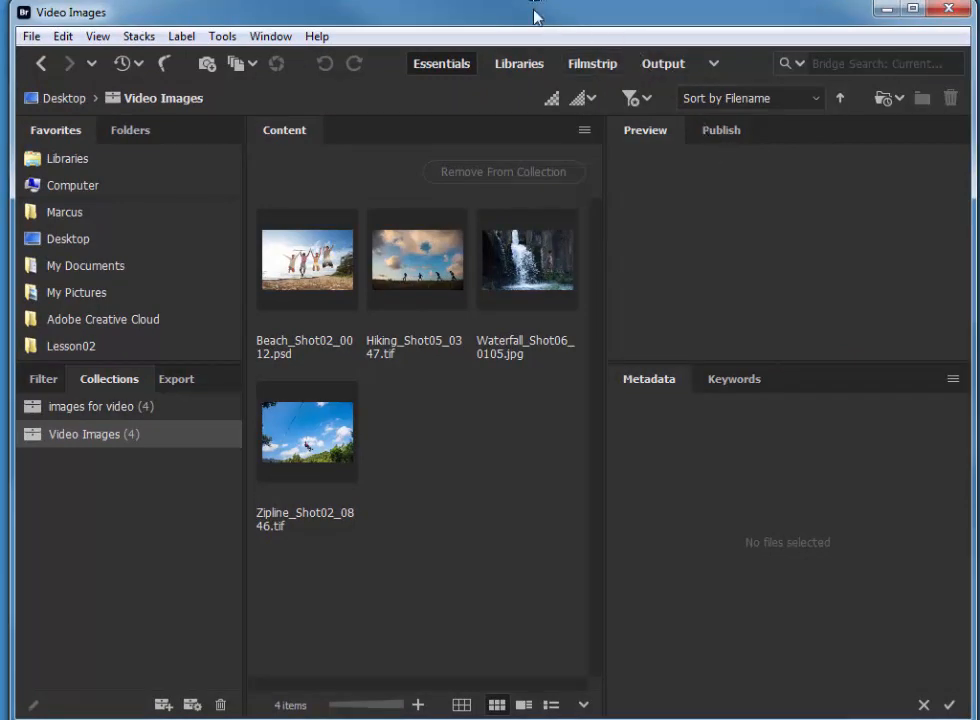
pyautogui.moveTo(534, 15); pyautogui.dragTo(533, 17)
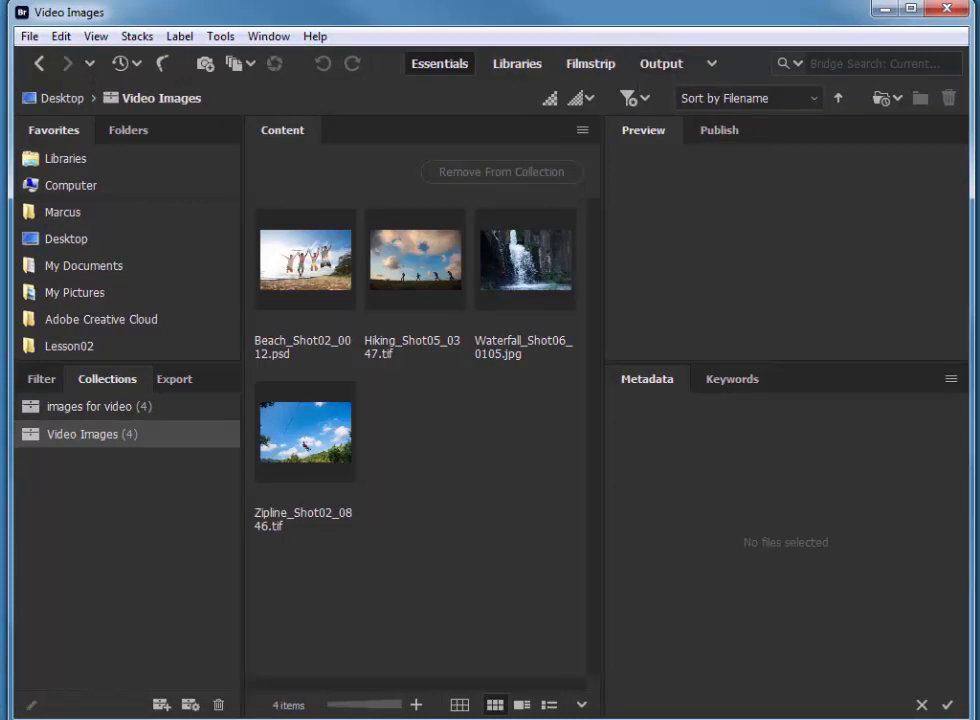
# - Switch to Photoshop and start a new document with the HDTV 1080p film and video preset
pyautogui.hotkey('alt', 'Tab')
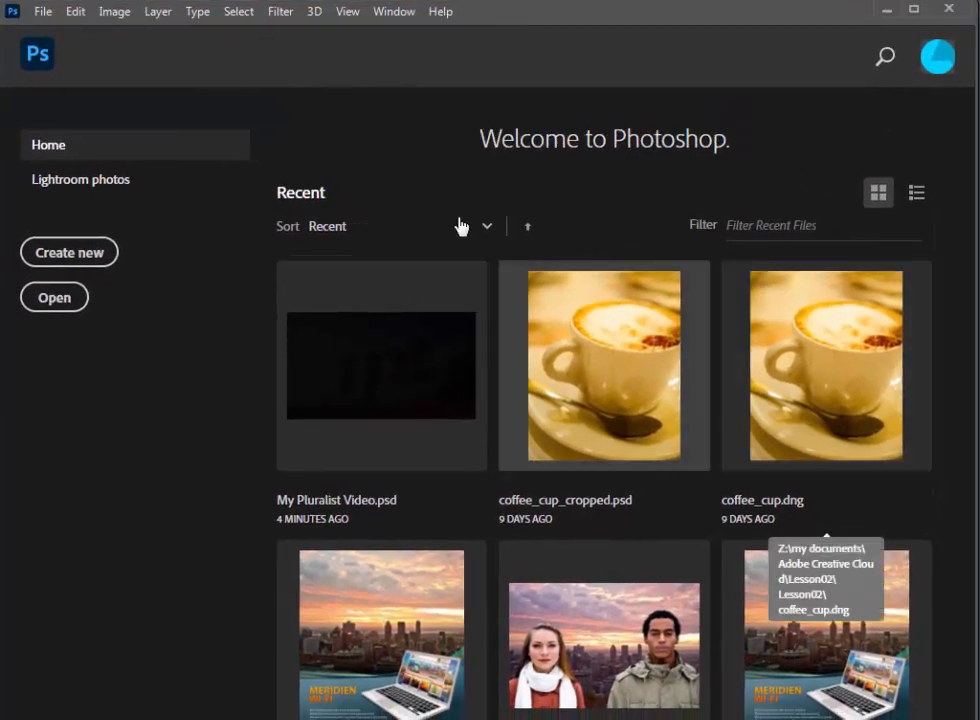
pyautogui.click(103, 258)
pyautogui.moveTo(470, 59); pyautogui.dragTo(575, 67)
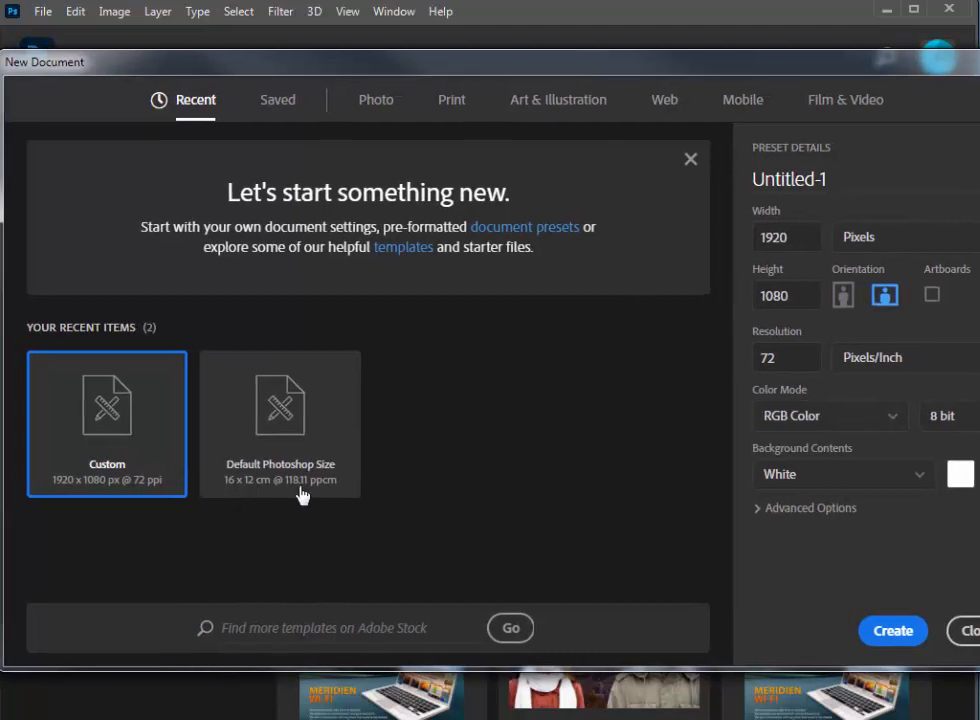
pyautogui.click(846, 102)
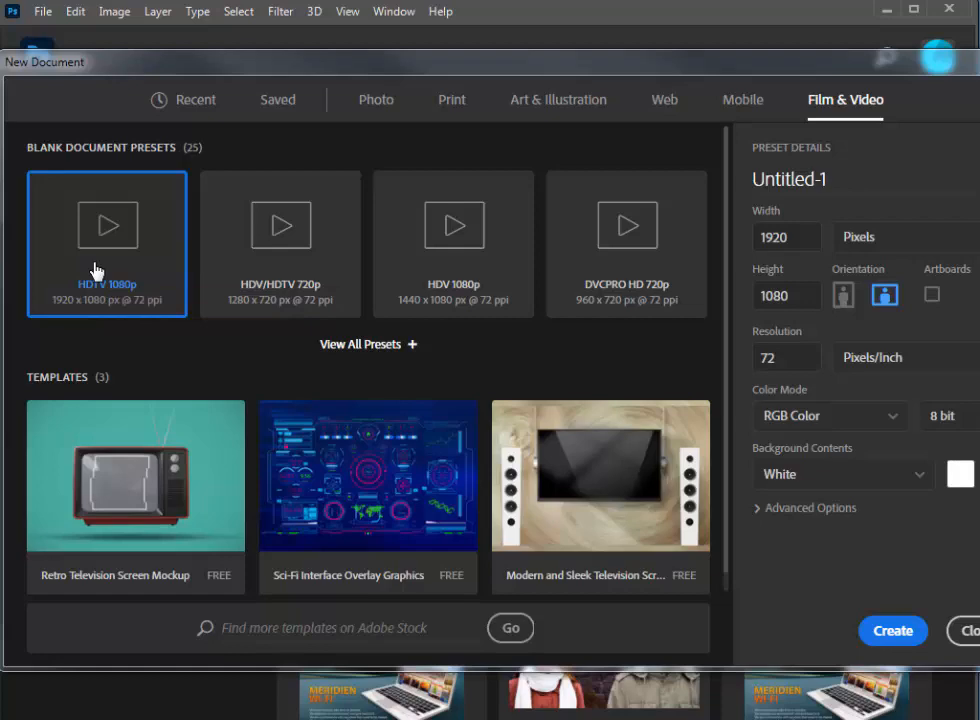
# - Name the new document with the owner's first name followed by "Video" and create it
pyautogui.doubleClick(853, 185)
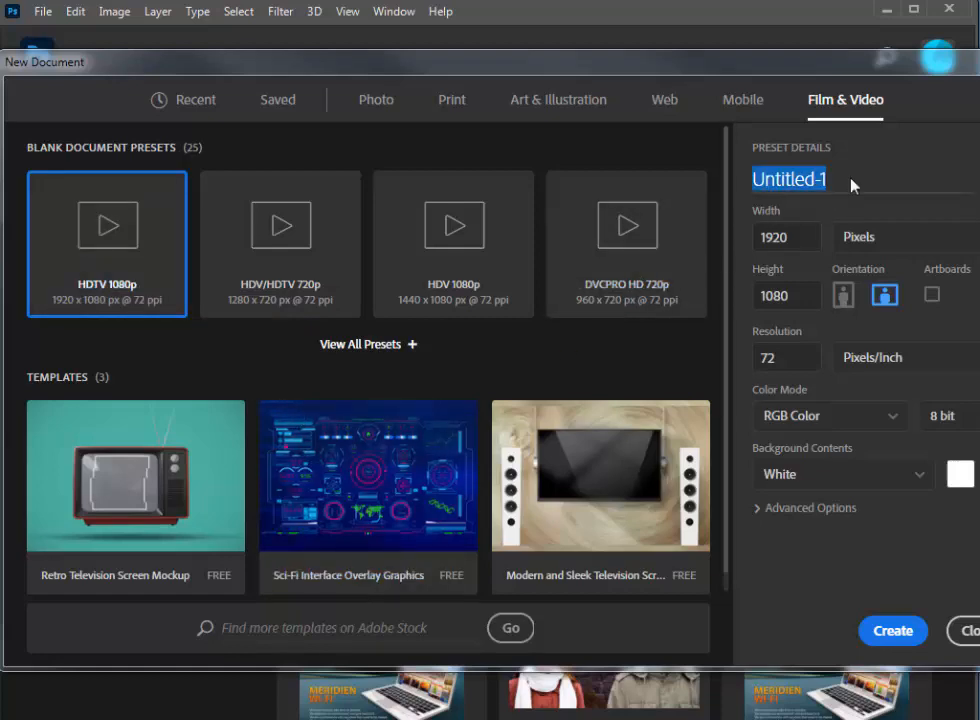
pyautogui.write('Marcu')
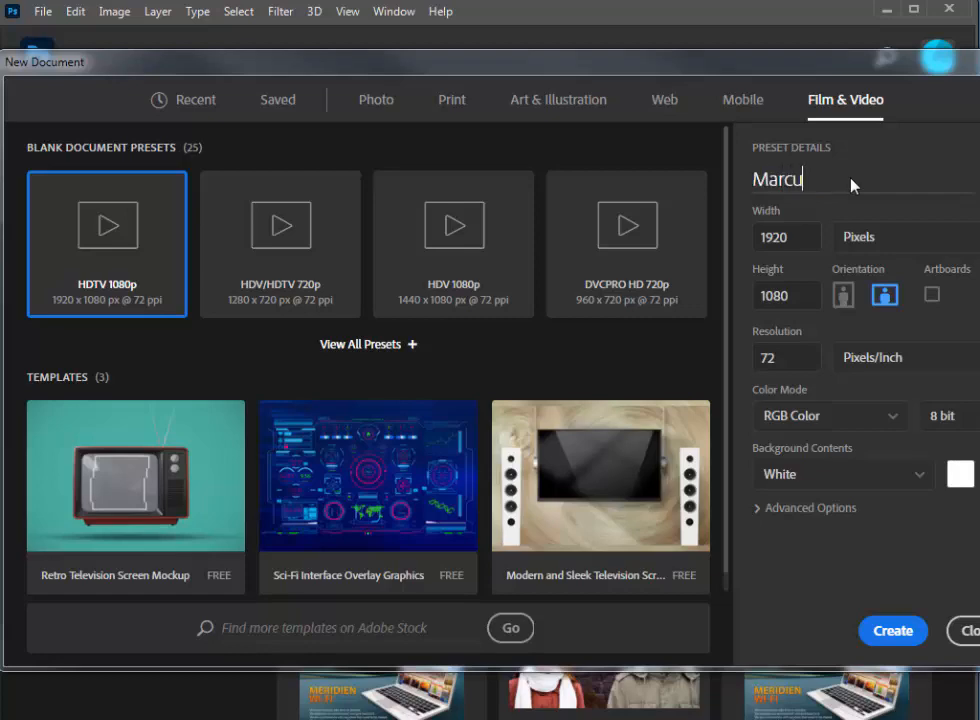
pyautogui.write('s Video')
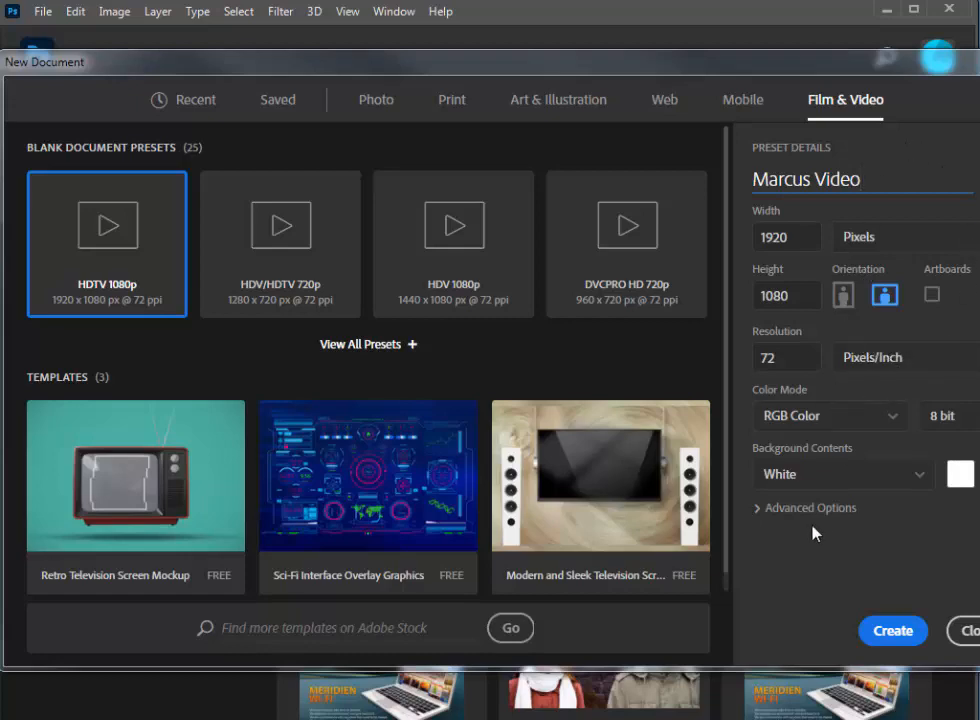
pyautogui.click(893, 631)
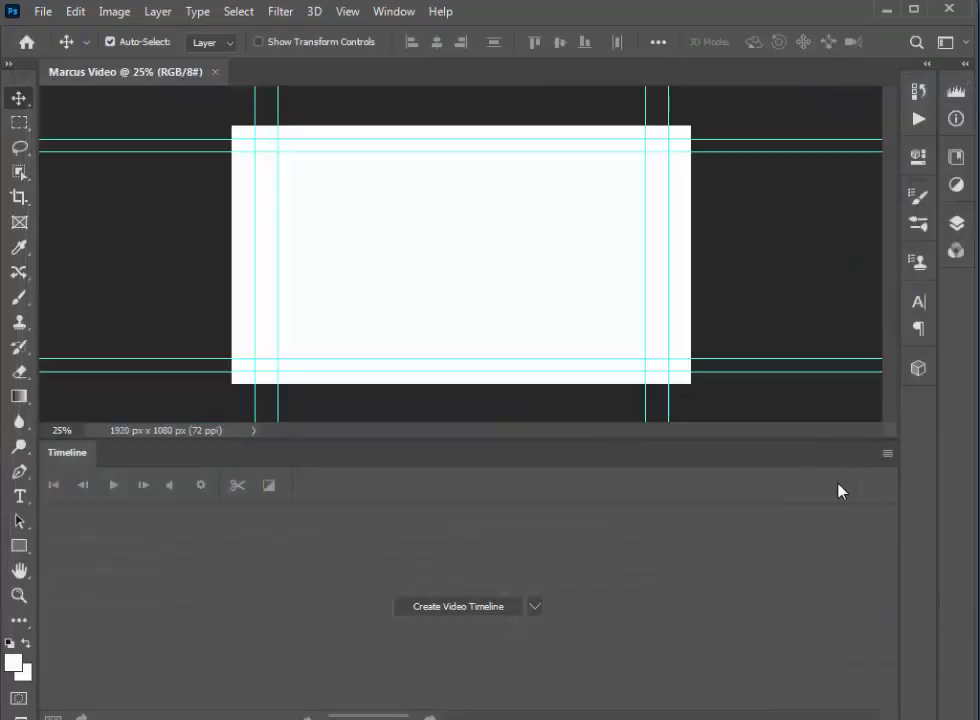
# - Apply the Motion workspace and create a video timeline for the document
pyautogui.click(451, 604)
pyautogui.click(396, 11)
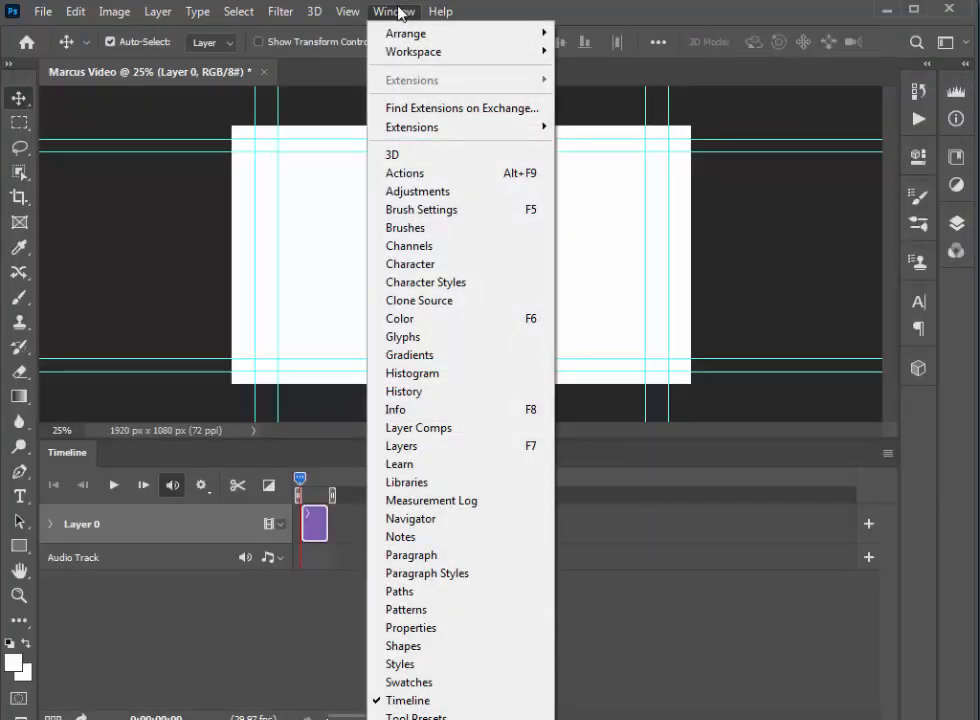
pyautogui.moveTo(400, 52)
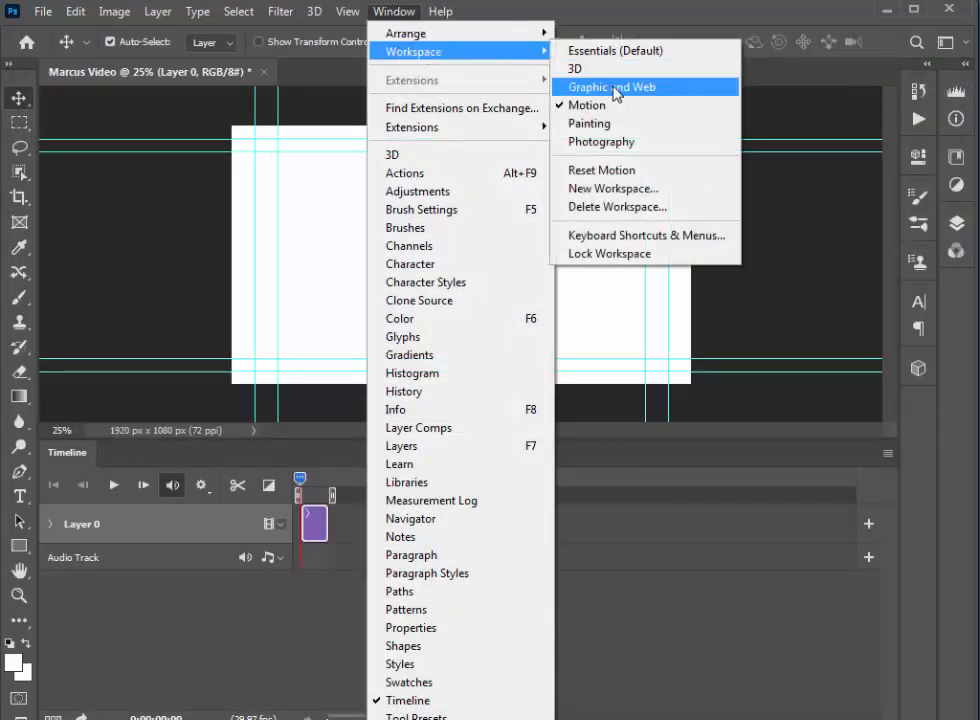
pyautogui.click(588, 106)
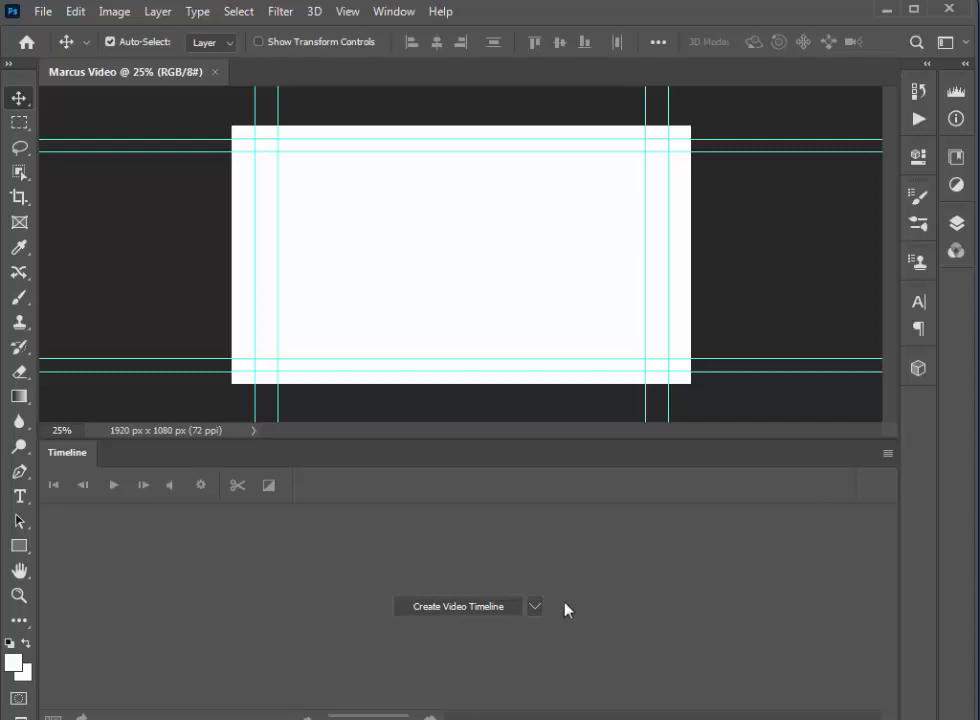
pyautogui.click(466, 612)
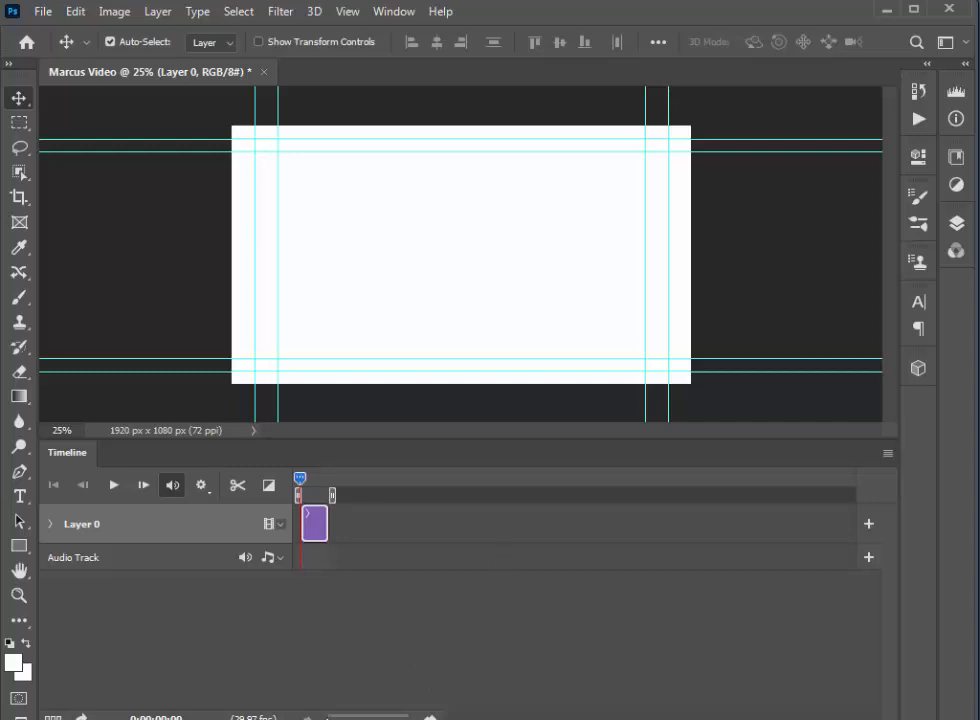
# - Switch to Bridge, select all images in the Video Images collection and place them on the Photoshop document's canvas
pyautogui.hotkey('alt', 'Tab')
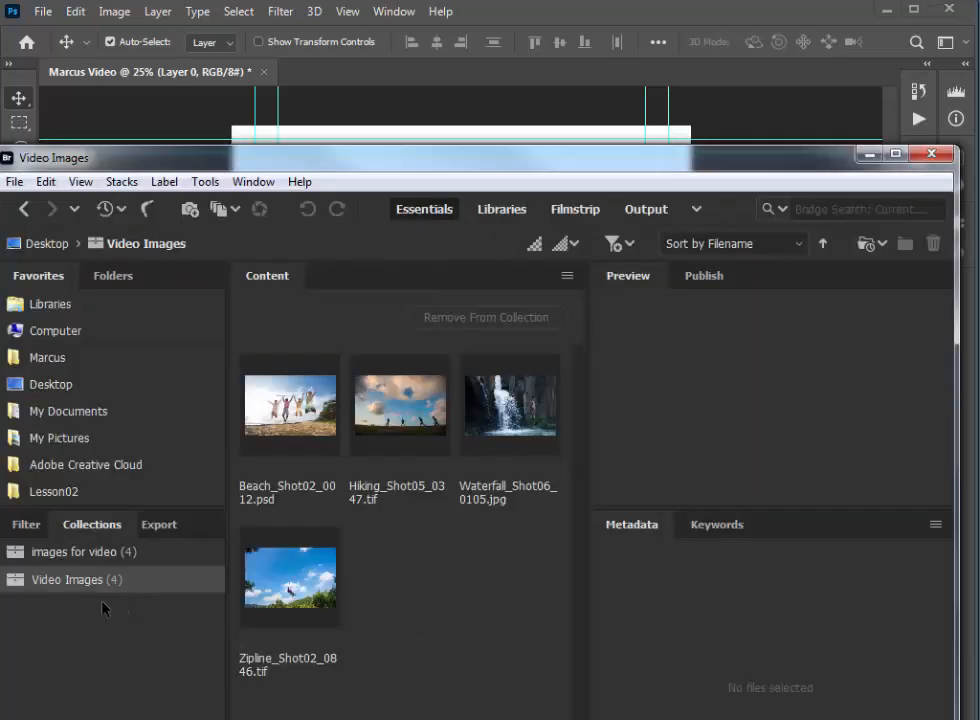
pyautogui.doubleClick(62, 580)
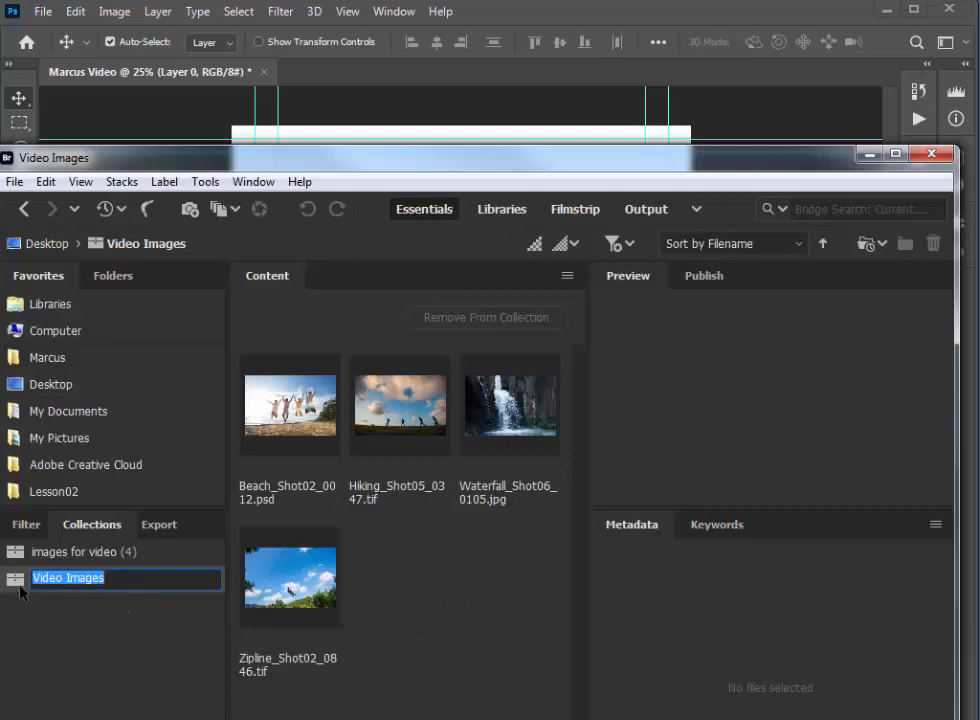
pyautogui.press('Return')
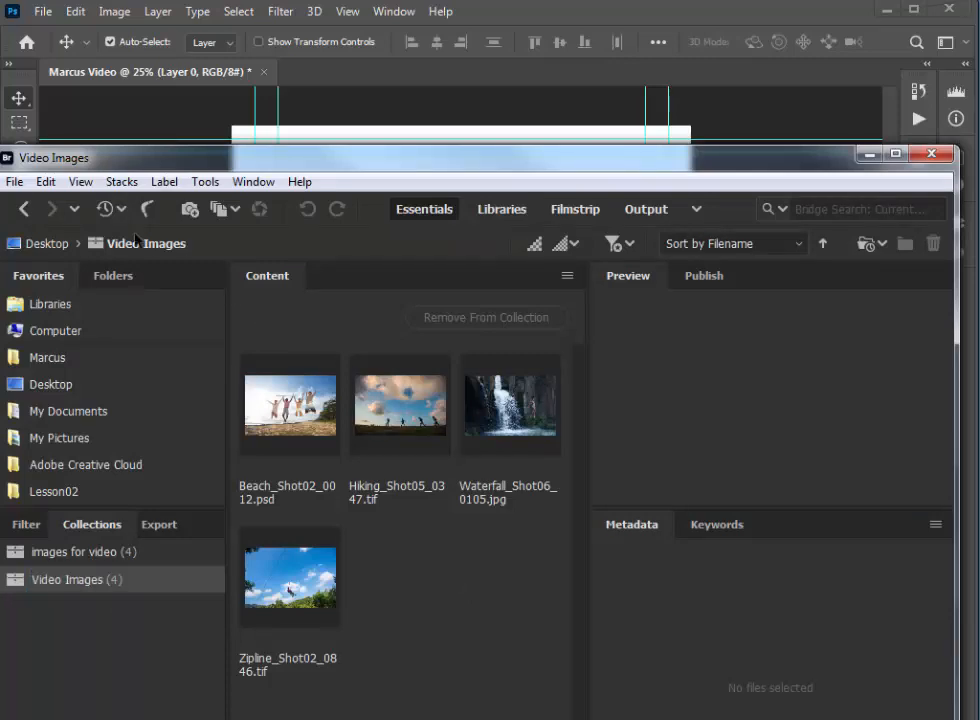
pyautogui.click(45, 182)
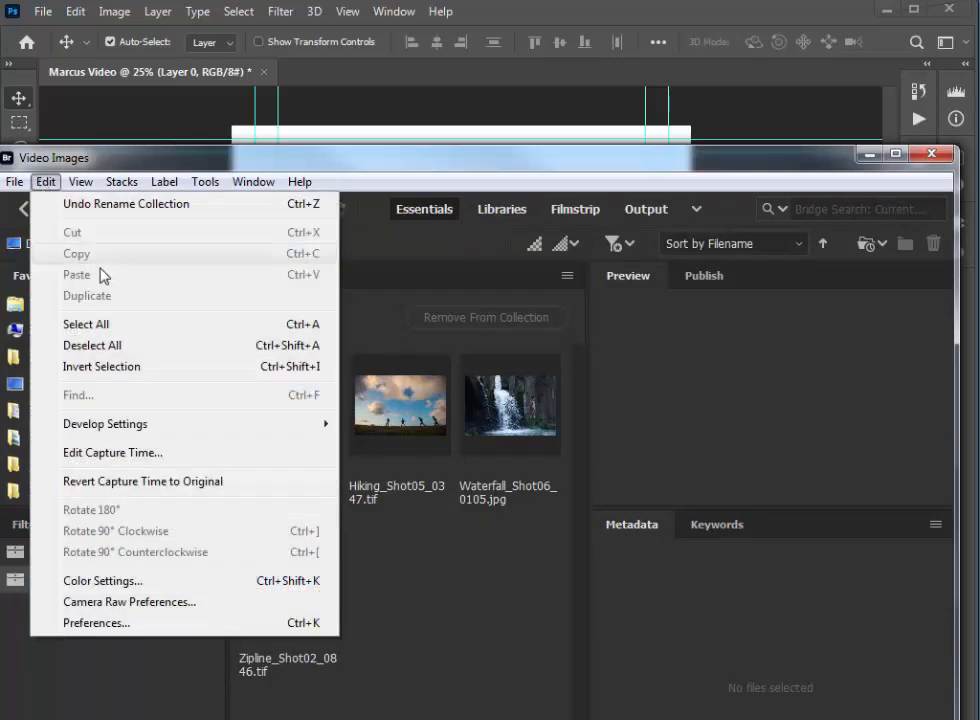
pyautogui.click(104, 325)
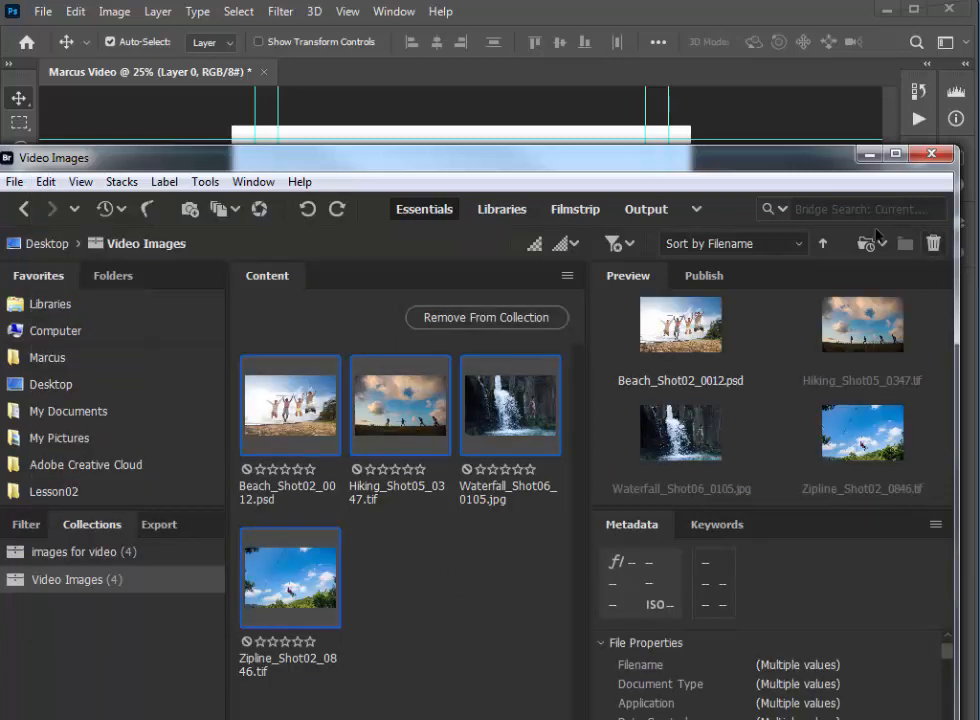
pyautogui.moveTo(700, 201); pyautogui.dragTo(792, 302)
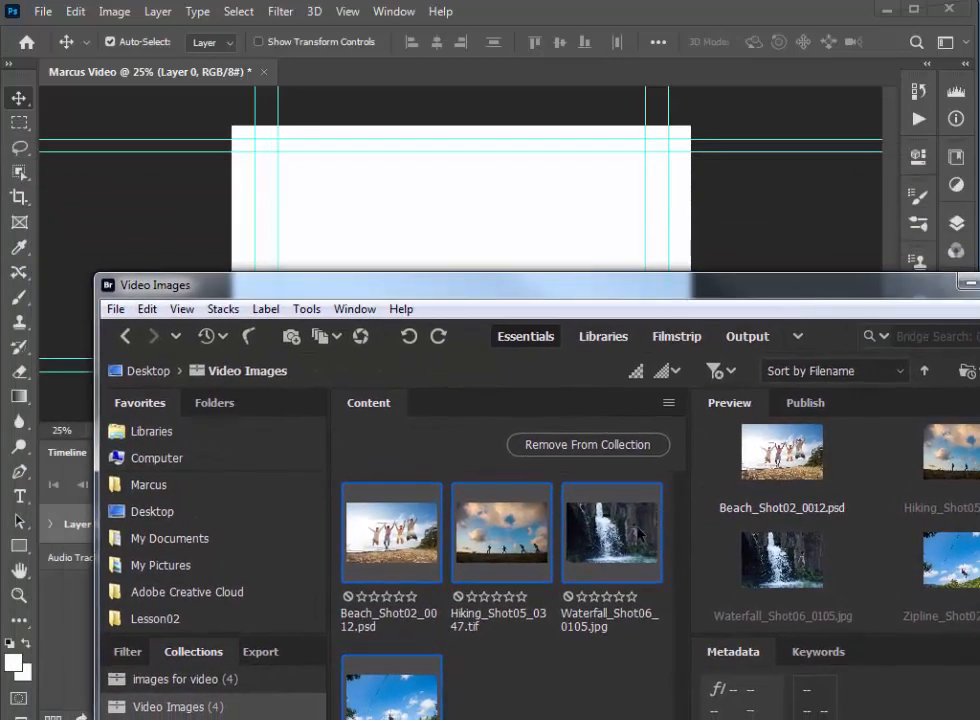
pyautogui.moveTo(636, 555); pyautogui.dragTo(462, 205)
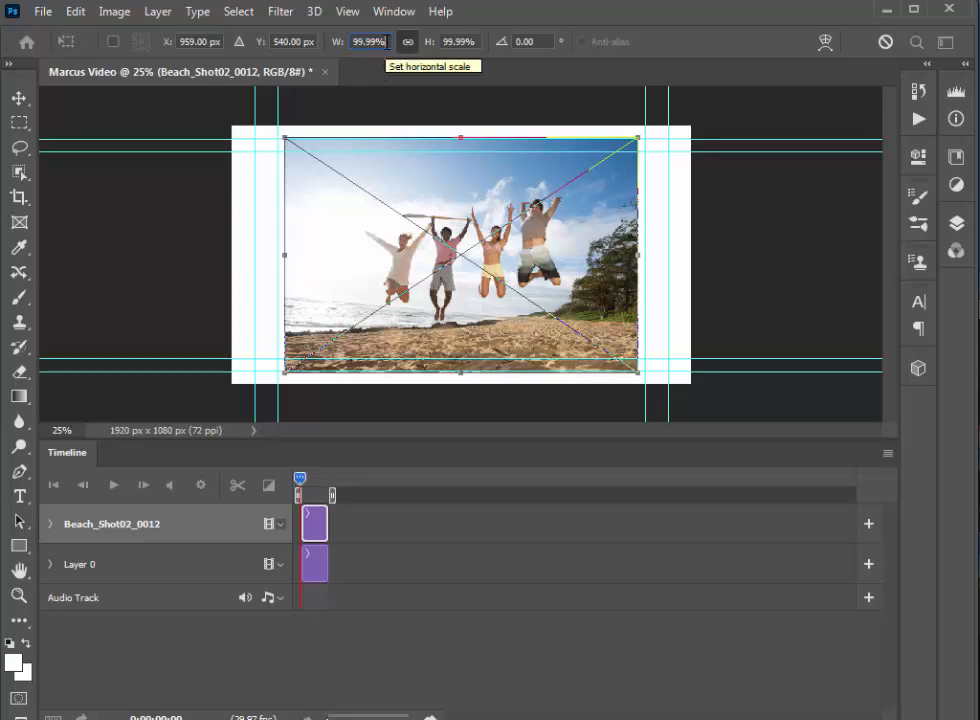
# - Scale the placed Beach_Shot02_0012 image proportionally to a width of 1920 px and commit the placement
pyautogui.click(384, 41)
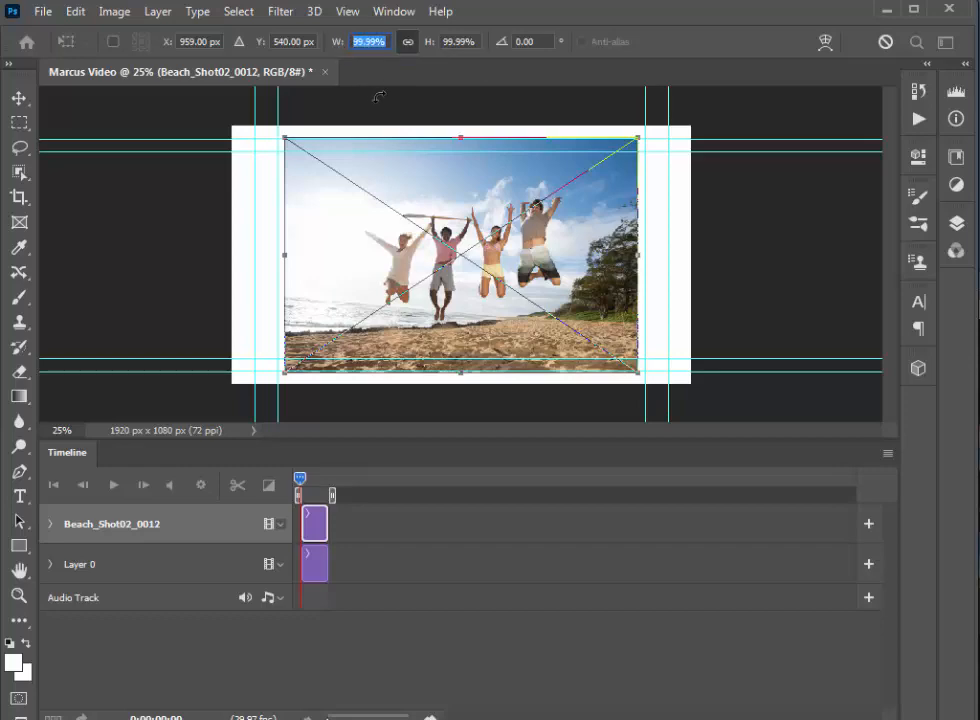
pyautogui.write('1920')
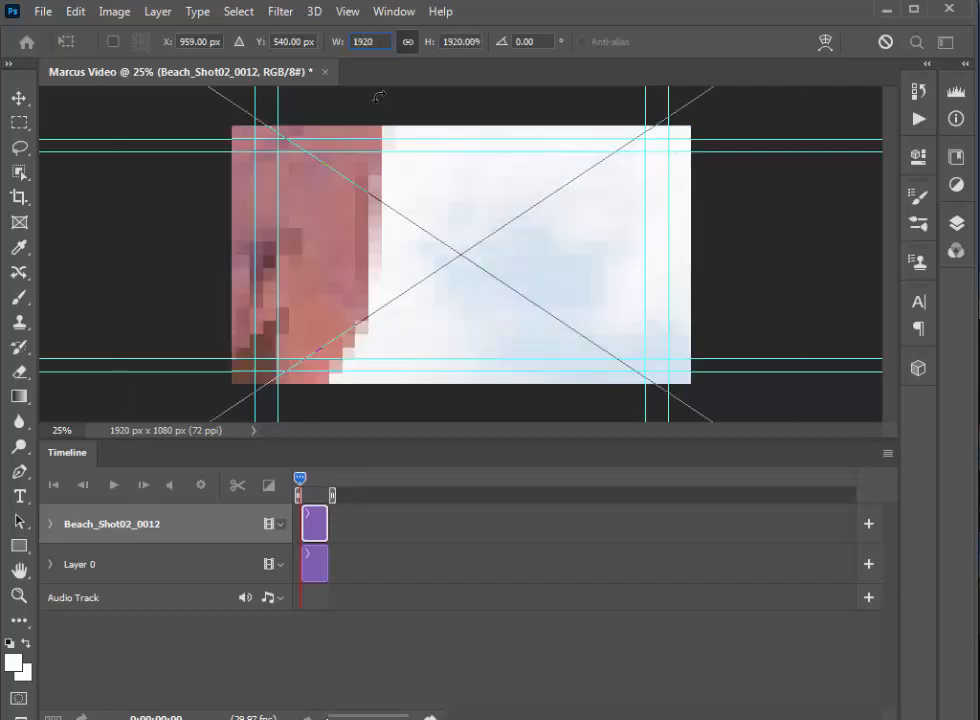
pyautogui.write('px')
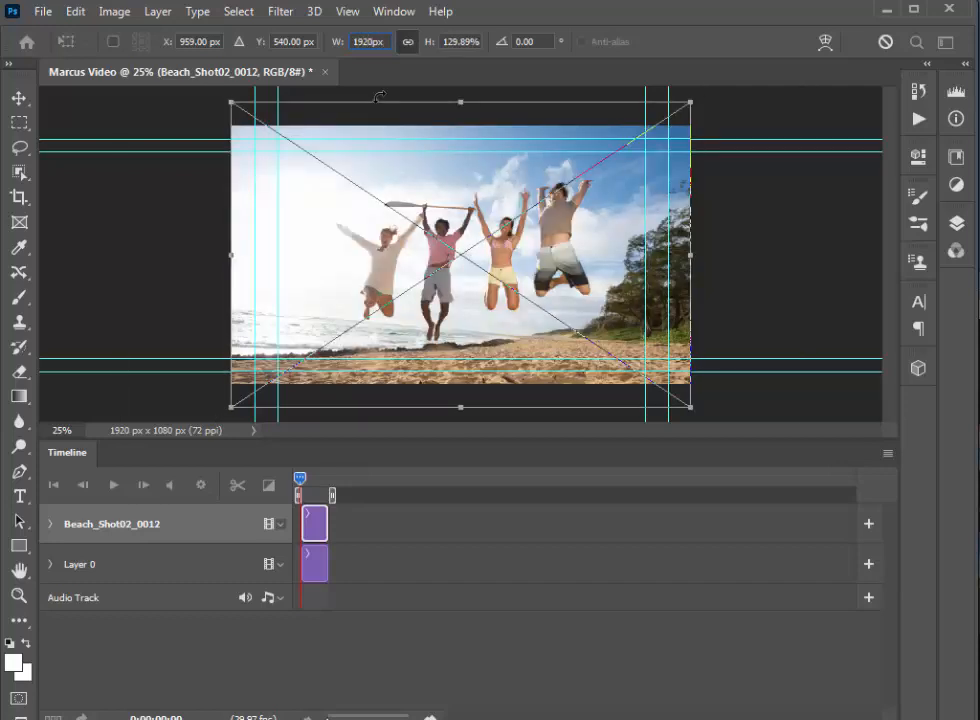
pyautogui.press('Return')
pyautogui.press('Return')
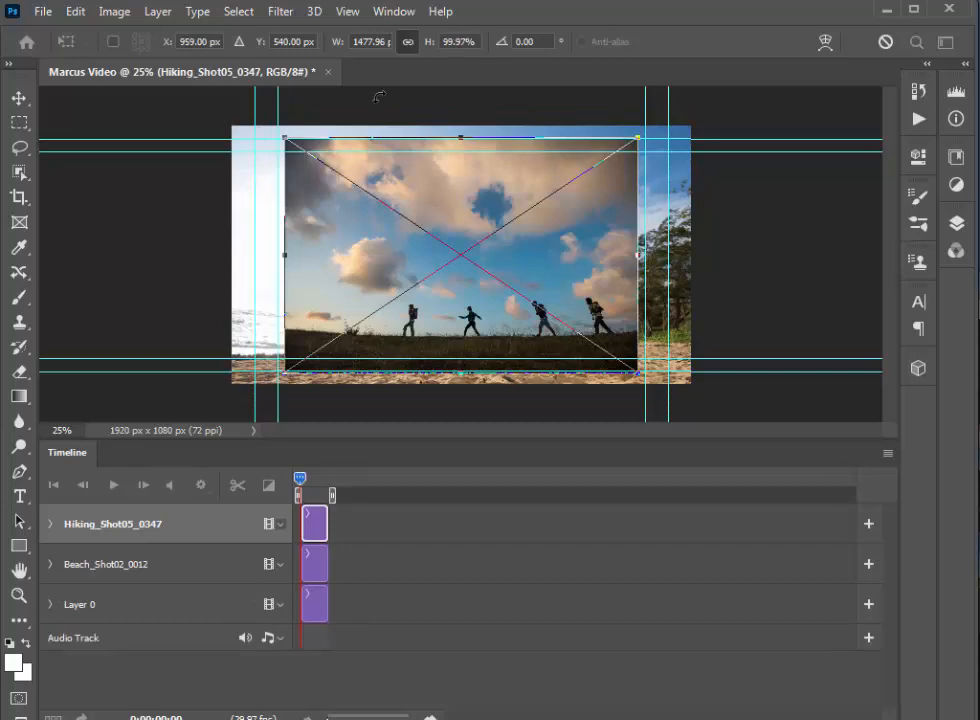
# - Scale the hiking, waterfall and zipline images proportionally to a width of 1920 px each and commit their placement
pyautogui.doubleClick(379, 42)
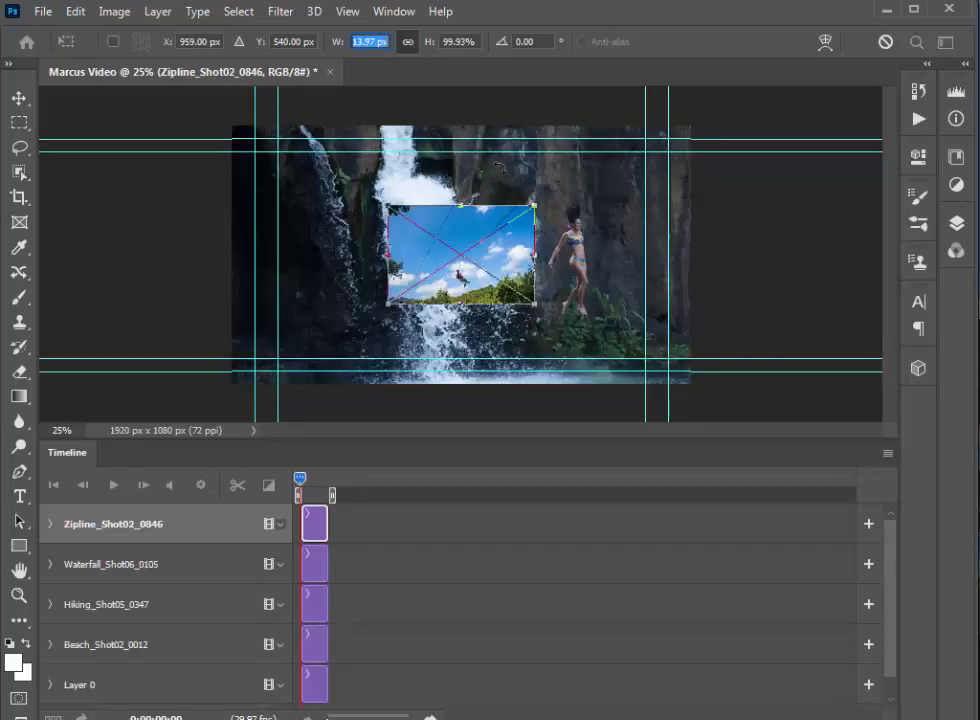
pyautogui.write('1920')
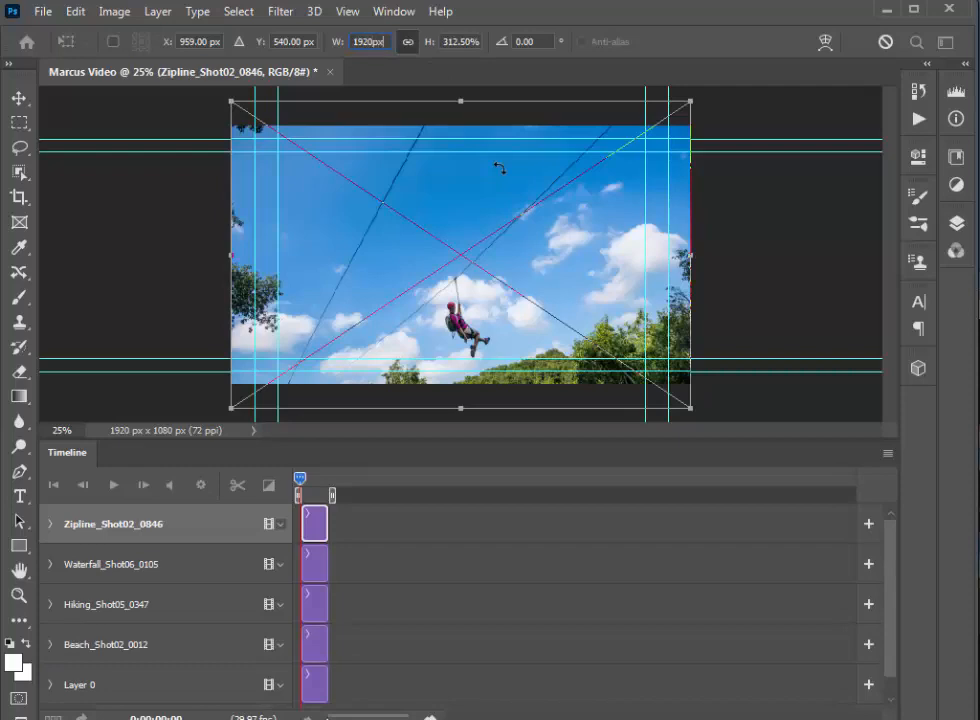
pyautogui.press('Return')
pyautogui.press('Return')
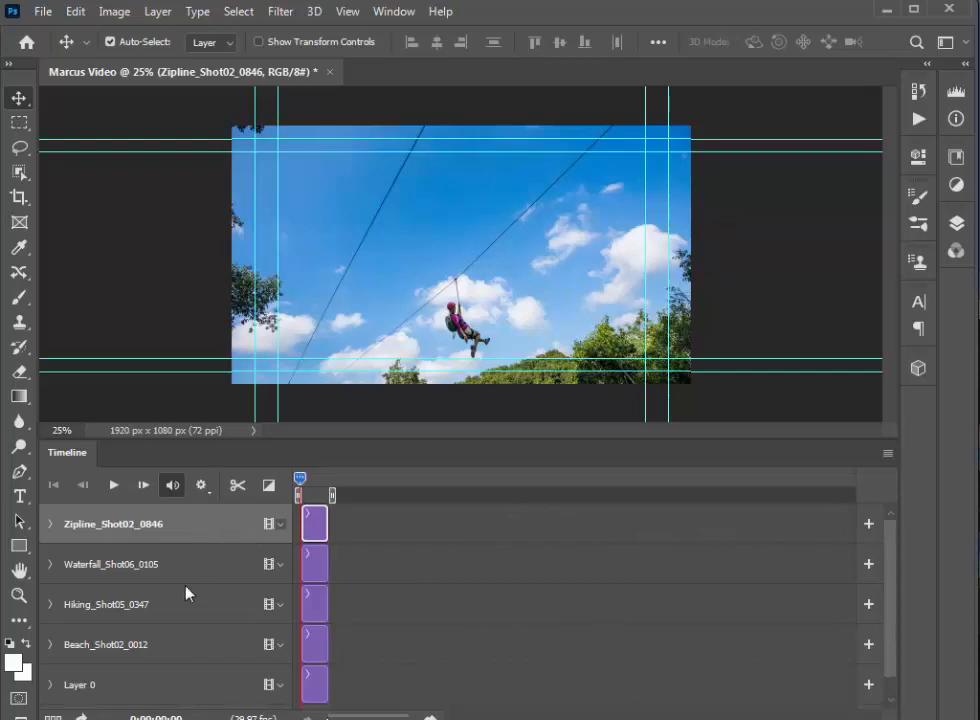
# - Combine the Zipline, Waterfall, Hiking and Beach tracks into a new video group from clips
pyautogui.keyDown('shift'); pyautogui.click(182, 650); pyautogui.keyUp('shift')
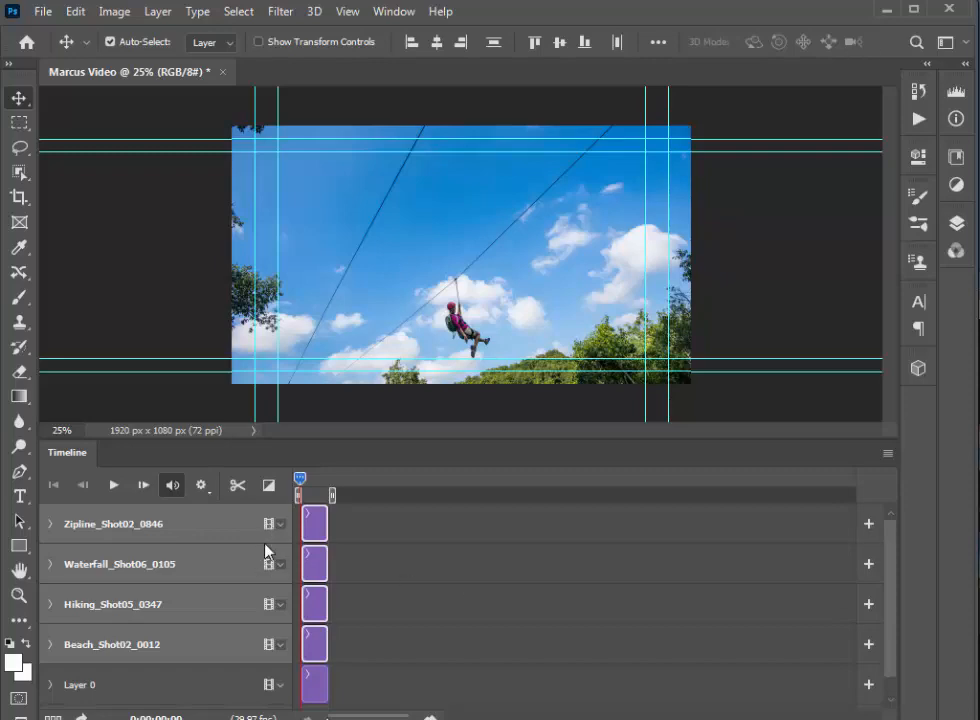
pyautogui.click(270, 528)
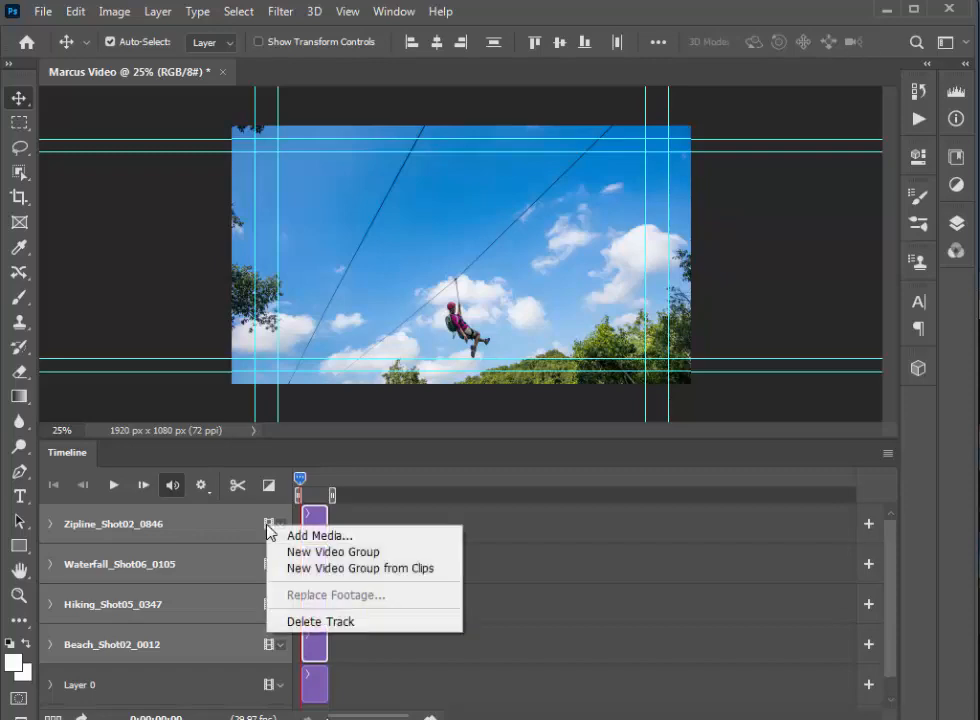
pyautogui.click(302, 570)
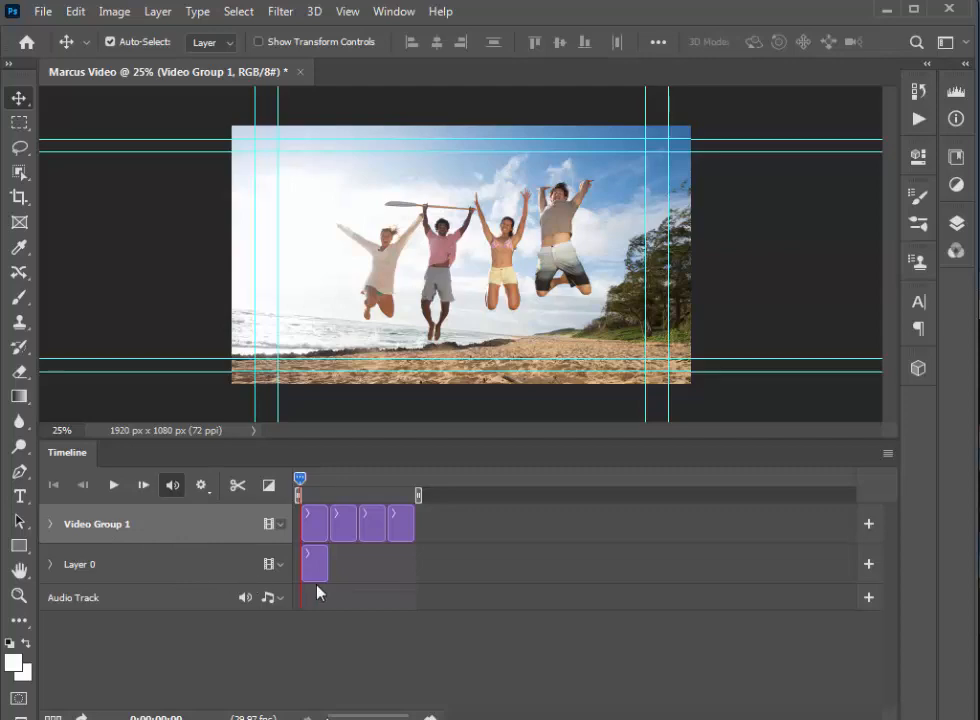
# - Delete the Layer 0 track from the timeline
pyautogui.click(143, 572)
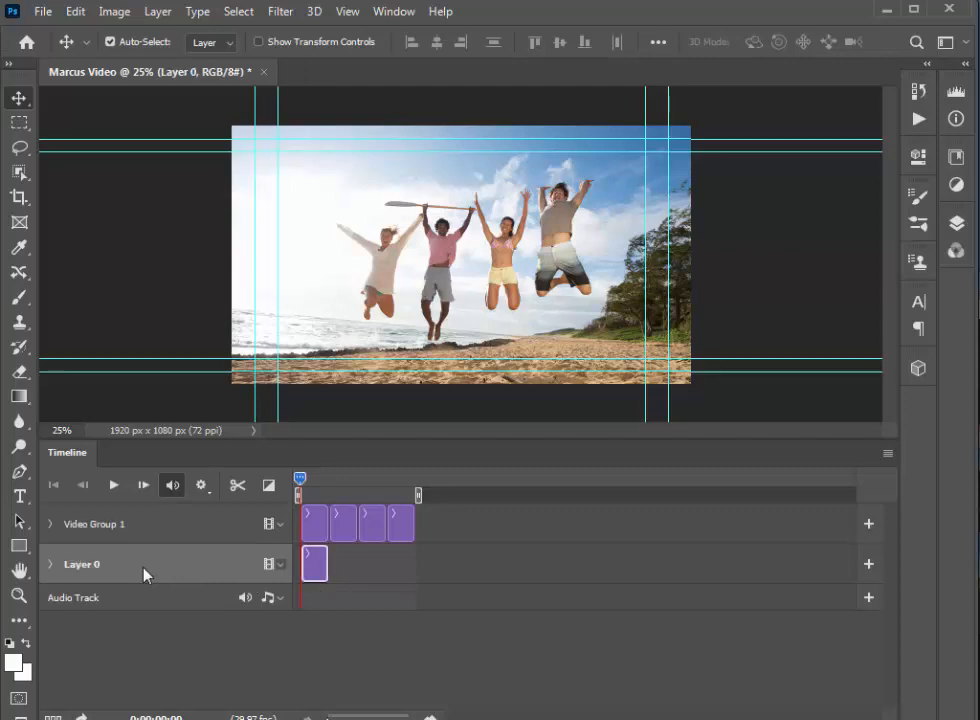
pyautogui.click(268, 566)
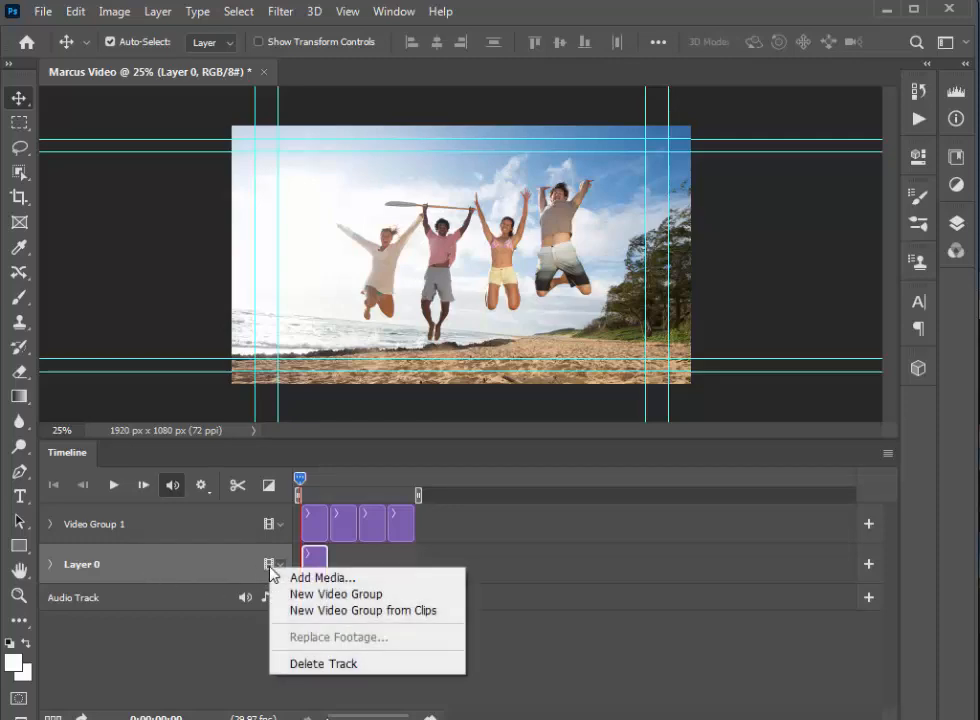
pyautogui.click(313, 664)
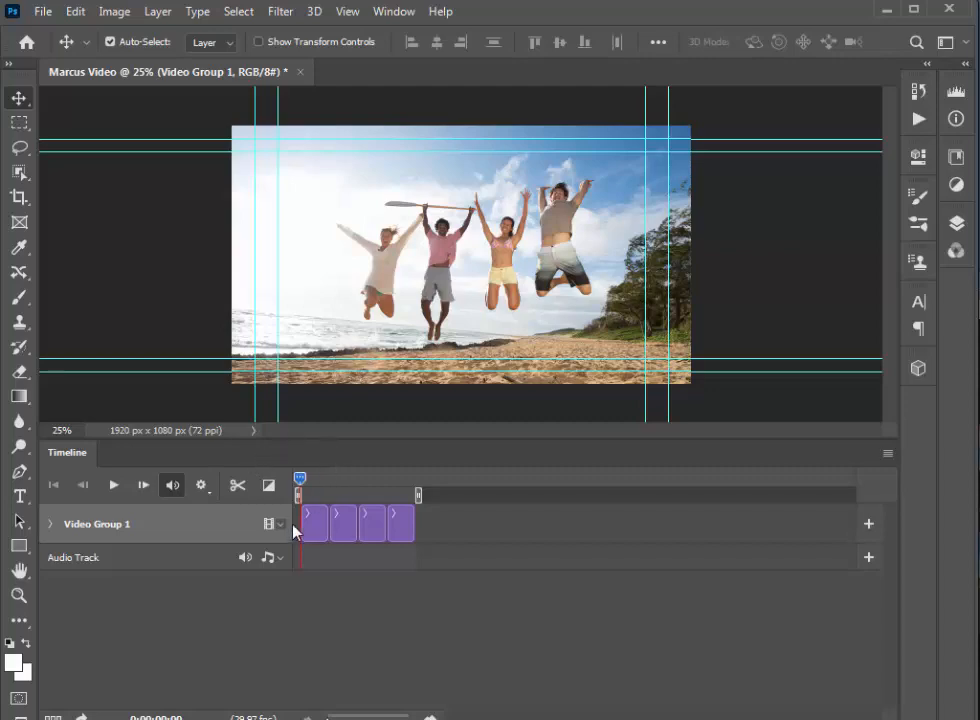
# - Play the video group and shorten each of its four clips to about 2.5 seconds
pyautogui.click(114, 486)
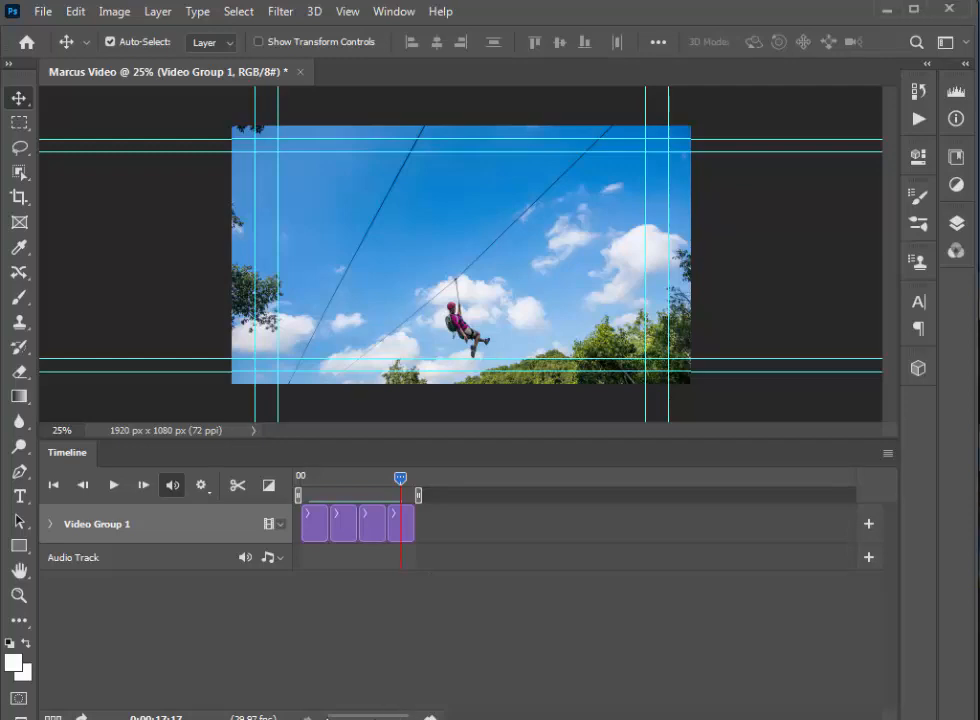
pyautogui.moveTo(327, 718); pyautogui.dragTo(342, 718)
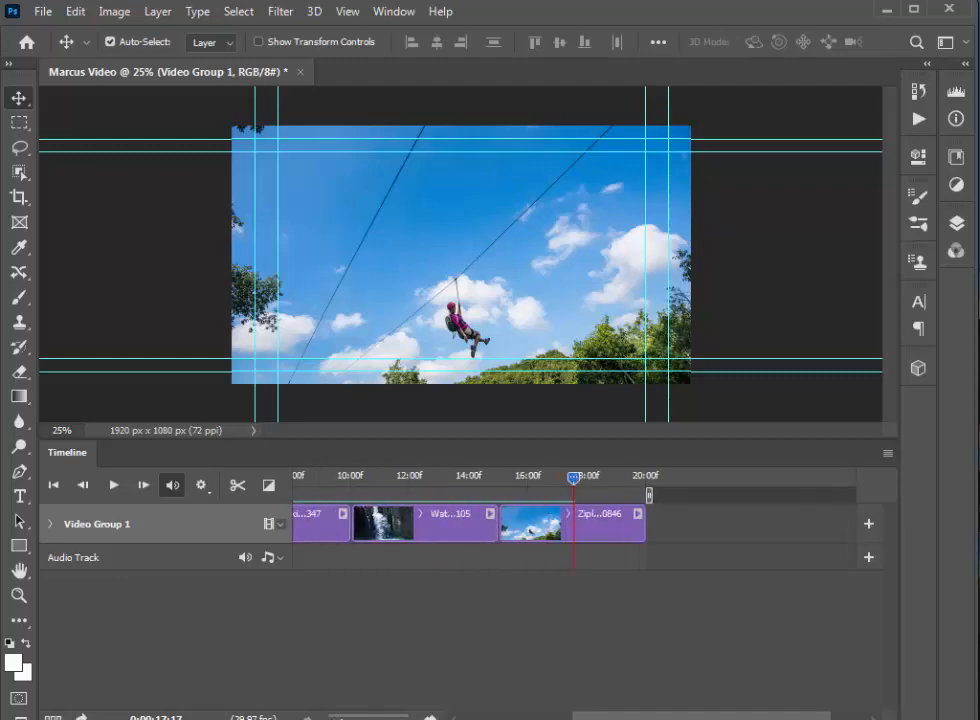
pyautogui.moveTo(608, 716); pyautogui.dragTo(339, 718)
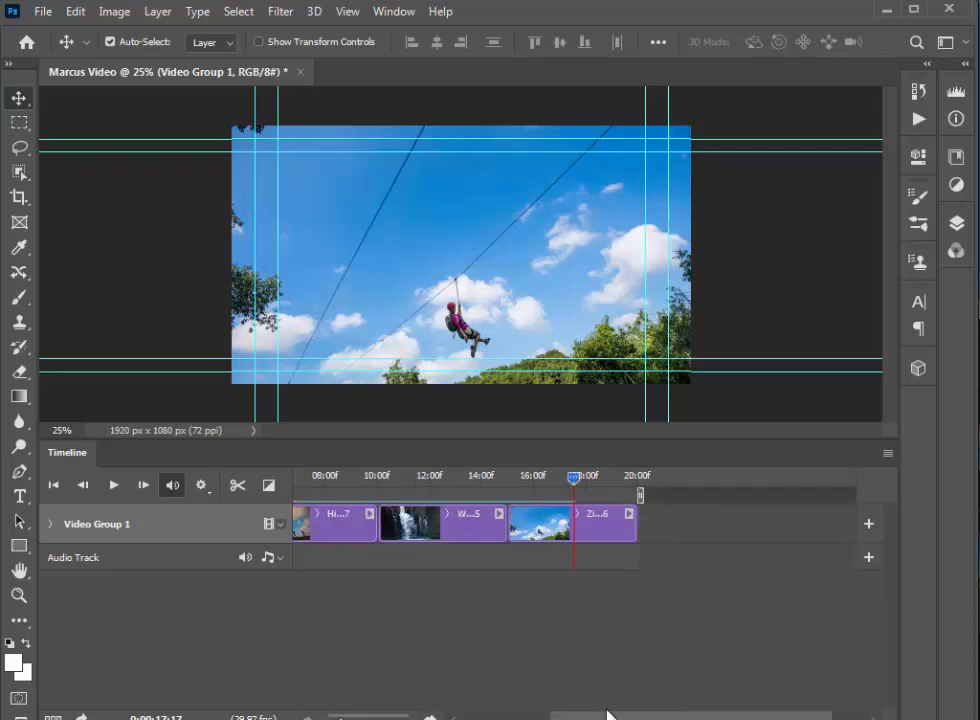
pyautogui.moveTo(610, 716); pyautogui.dragTo(518, 716)
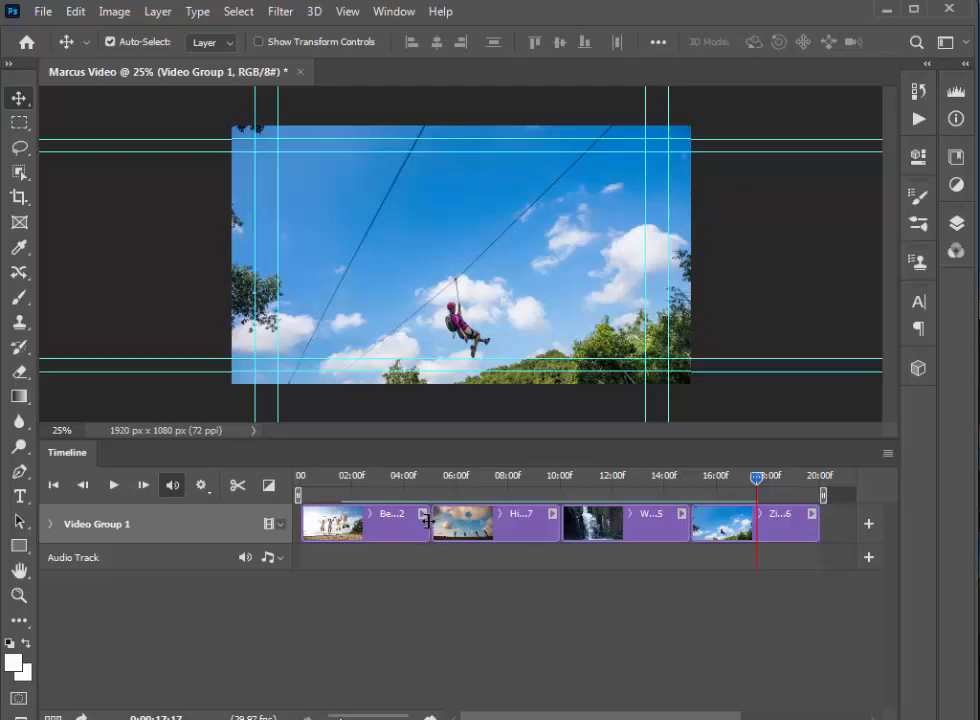
pyautogui.moveTo(428, 520); pyautogui.dragTo(365, 528)
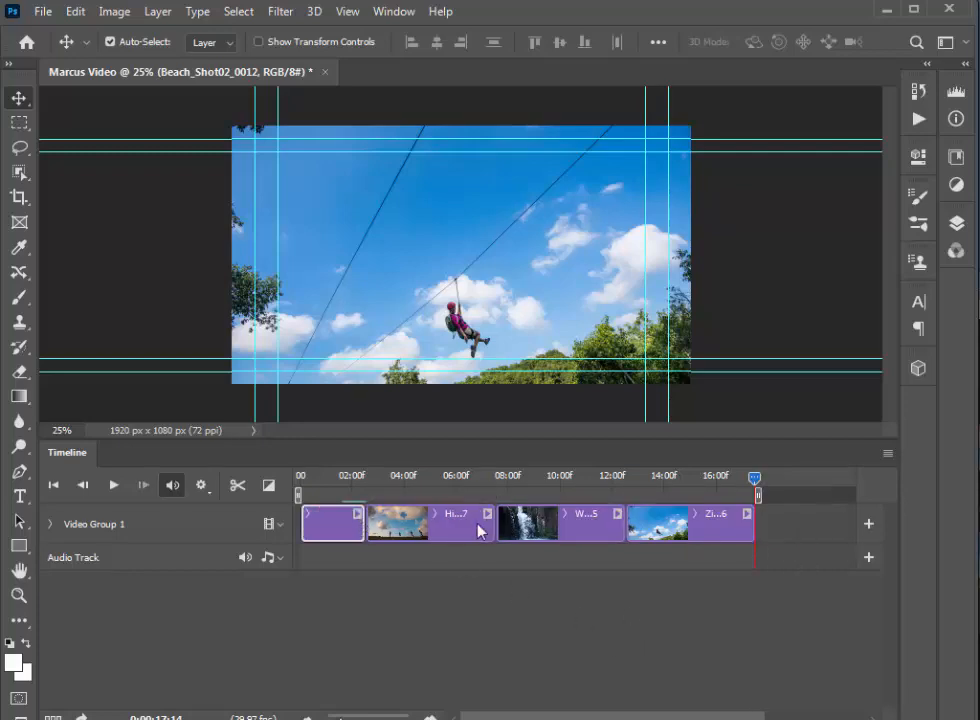
pyautogui.moveTo(491, 518); pyautogui.dragTo(428, 519)
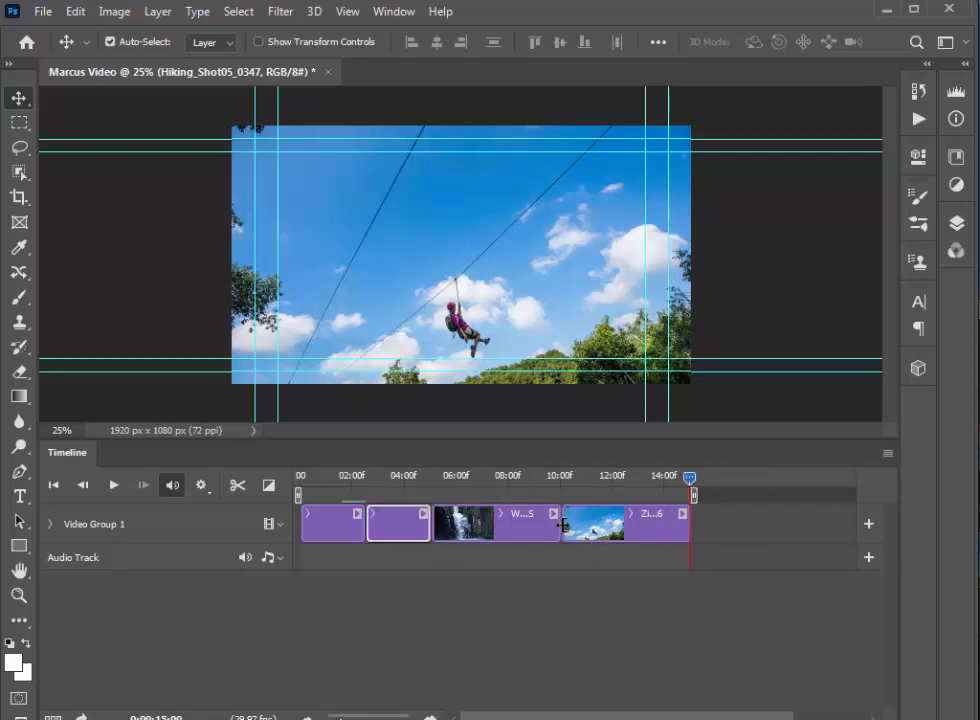
pyautogui.moveTo(563, 524); pyautogui.dragTo(495, 525)
pyautogui.moveTo(627, 524); pyautogui.dragTo(564, 526)
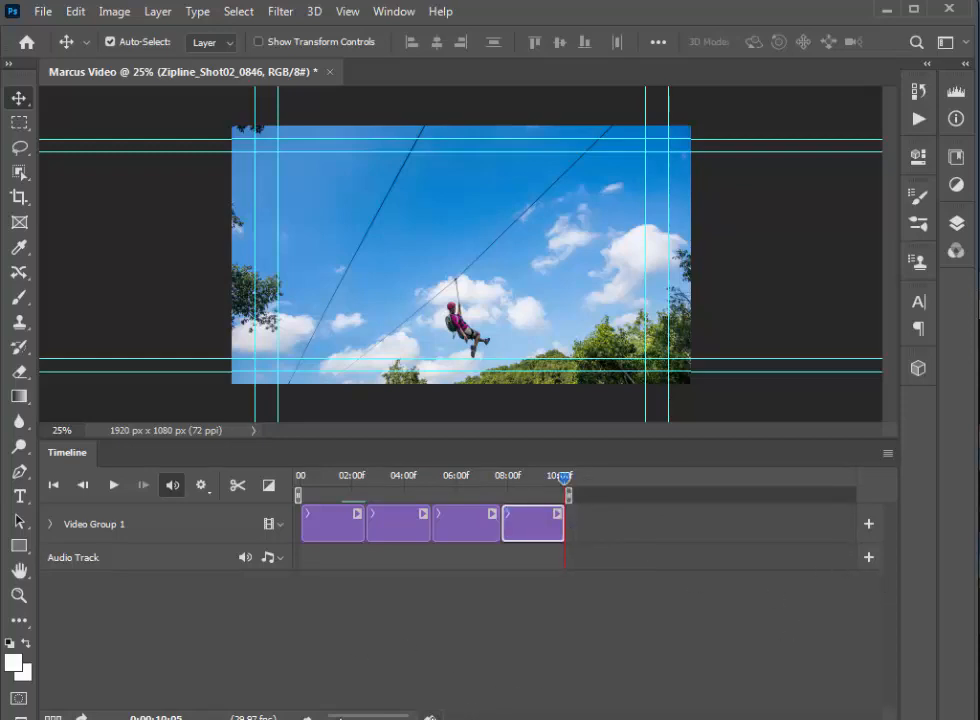
# - Rearrange the clips in the video group in the order Waterfall, Zipline, Hiking, Beach
pyautogui.click(430, 717)
pyautogui.click(430, 717)
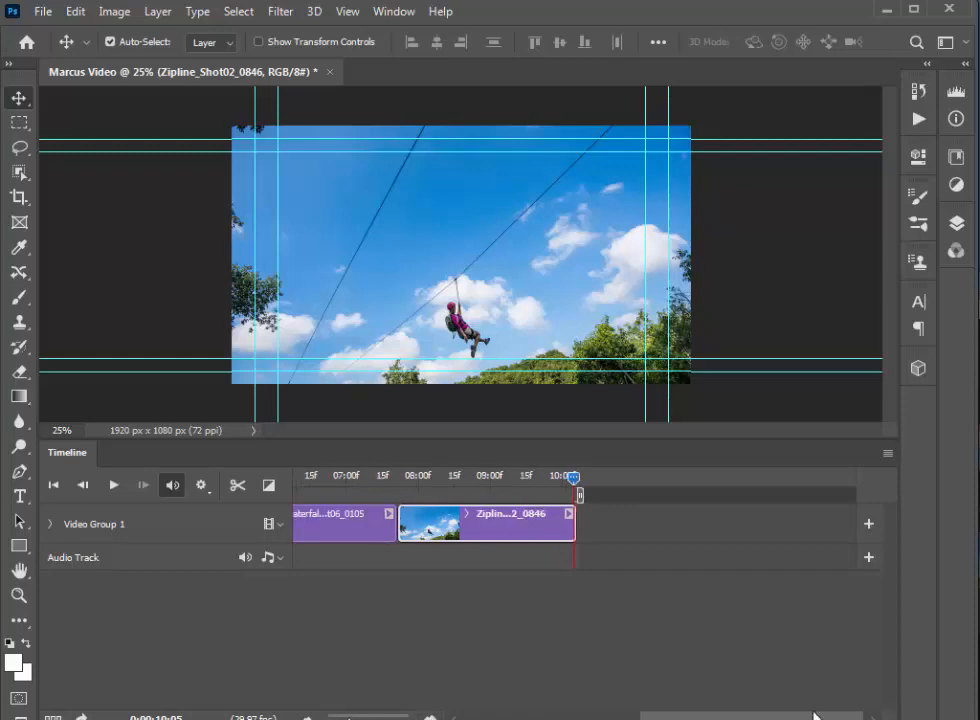
pyautogui.moveTo(814, 716); pyautogui.dragTo(634, 716)
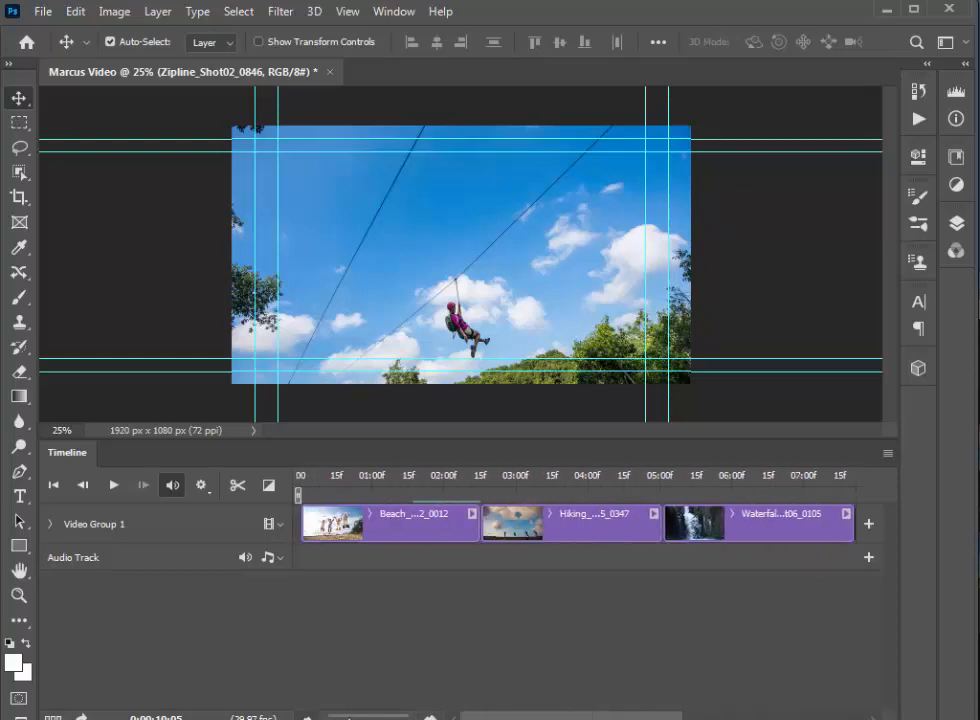
pyautogui.click(307, 717)
pyautogui.moveTo(604, 717); pyautogui.dragTo(450, 717)
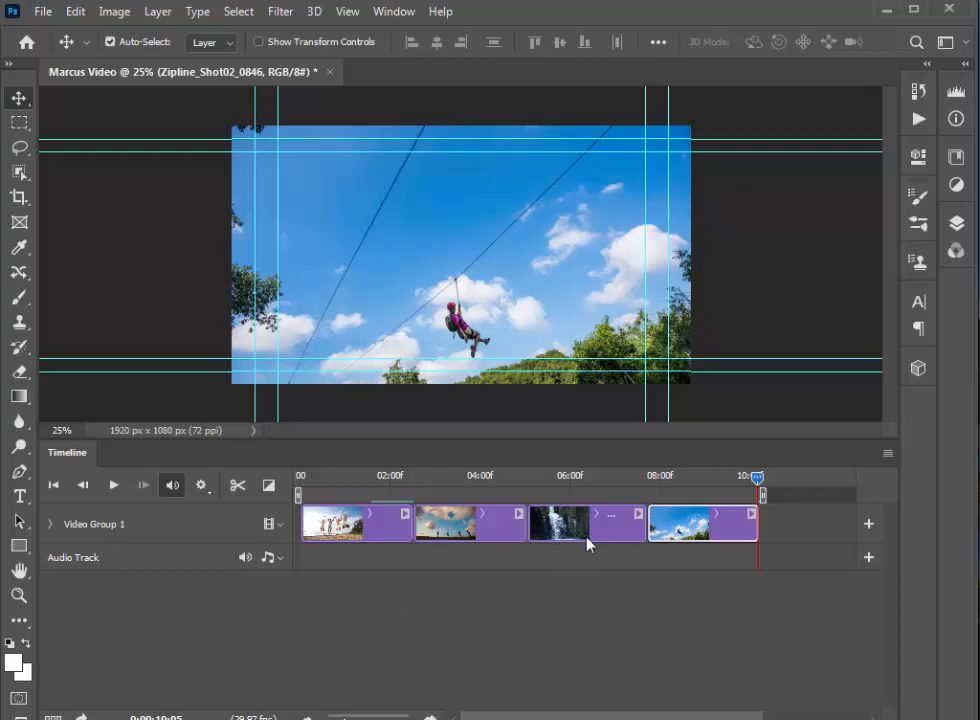
pyautogui.moveTo(600, 535); pyautogui.dragTo(279, 542)
pyautogui.moveTo(300, 543)
pyautogui.mouseDown()
pyautogui.moveTo(324, 543)
pyautogui.moveTo(272, 551)
pyautogui.moveTo(305, 527)
pyautogui.mouseUp()
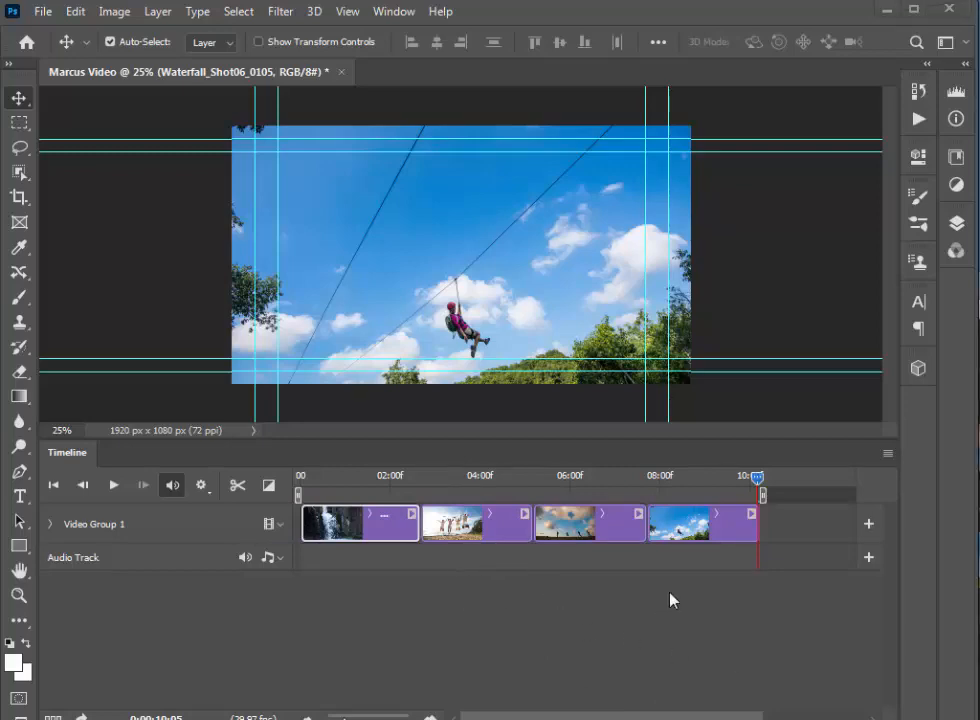
pyautogui.moveTo(697, 531); pyautogui.dragTo(418, 530)
pyautogui.click(680, 540)
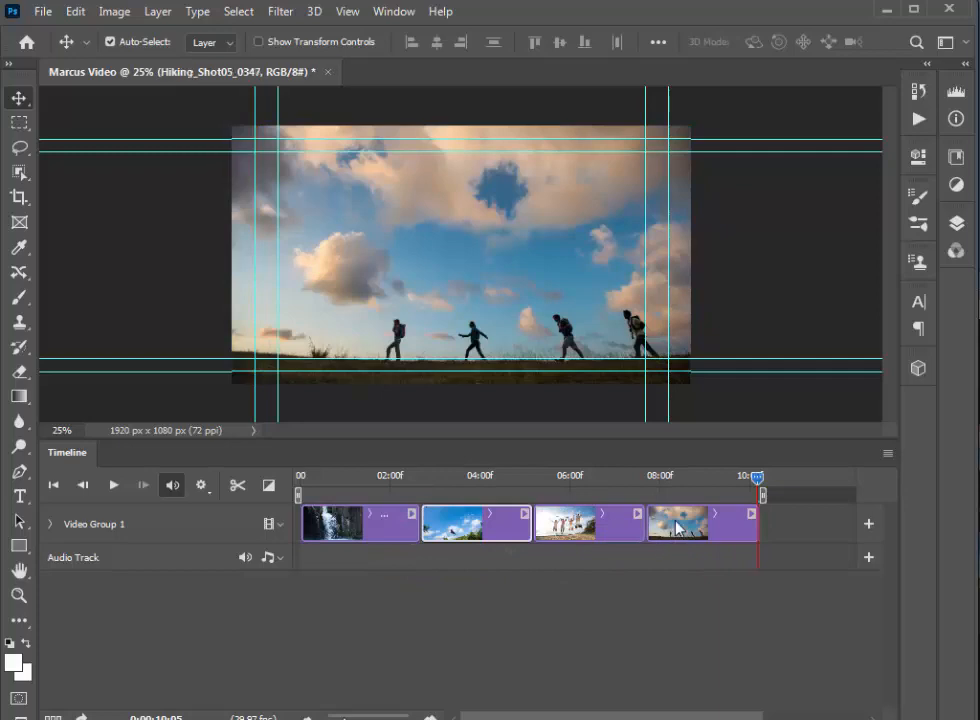
pyautogui.moveTo(680, 540); pyautogui.dragTo(532, 530)
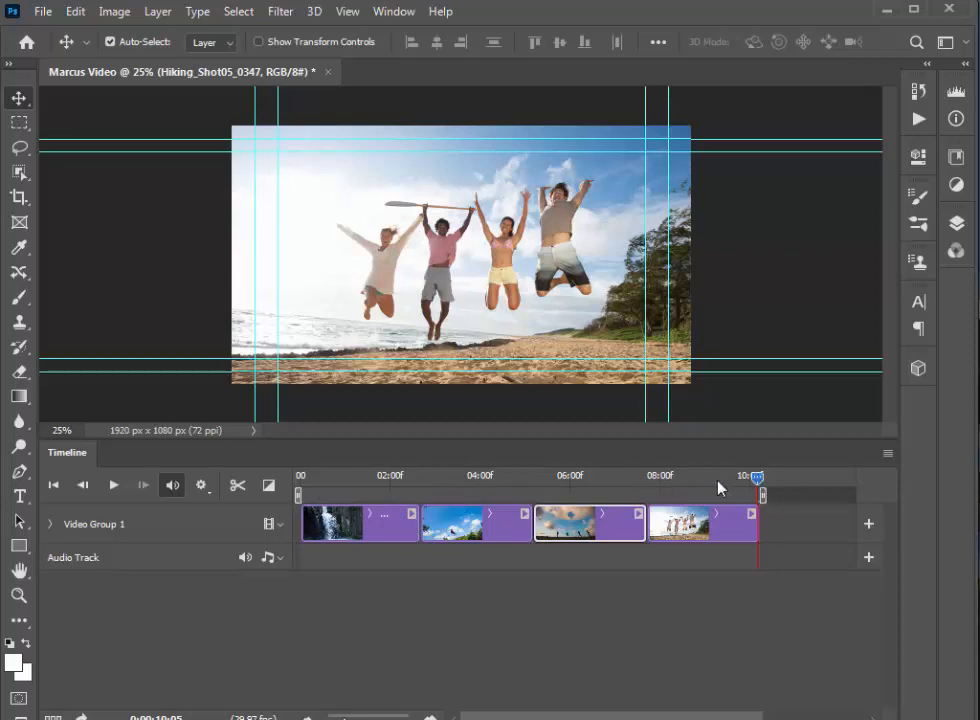
# - Move the playhead to the start of the zipline clip and set the Cross Fade transition's duration to 0.3 s
pyautogui.moveTo(752, 484); pyautogui.dragTo(427, 492)
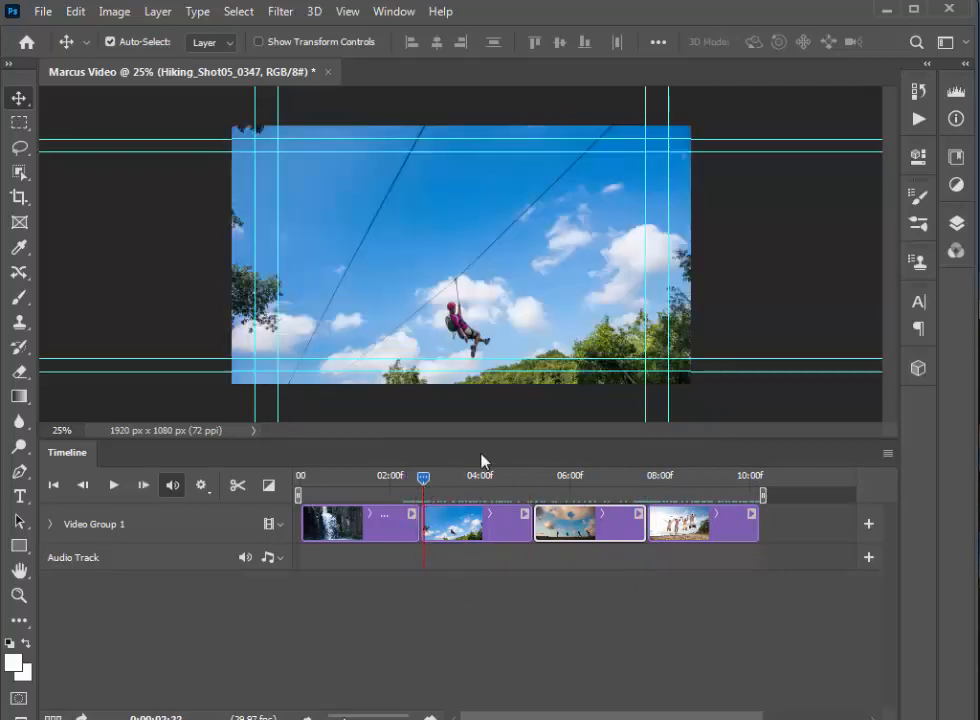
pyautogui.click(269, 486)
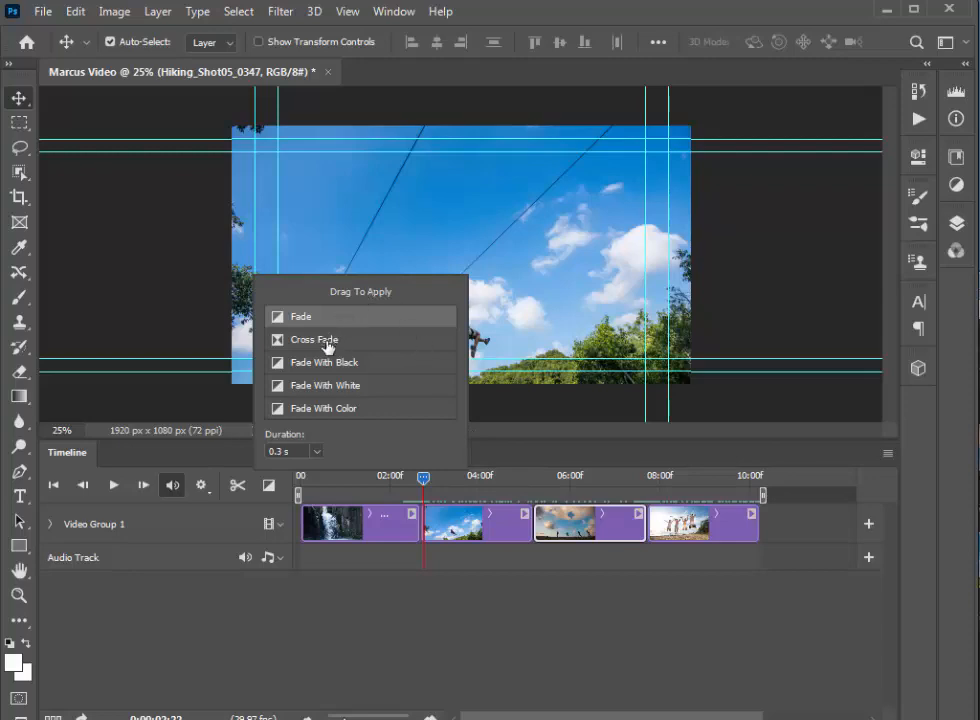
pyautogui.moveTo(333, 340); pyautogui.dragTo(441, 519)
pyautogui.moveTo(297, 451); pyautogui.dragTo(257, 450)
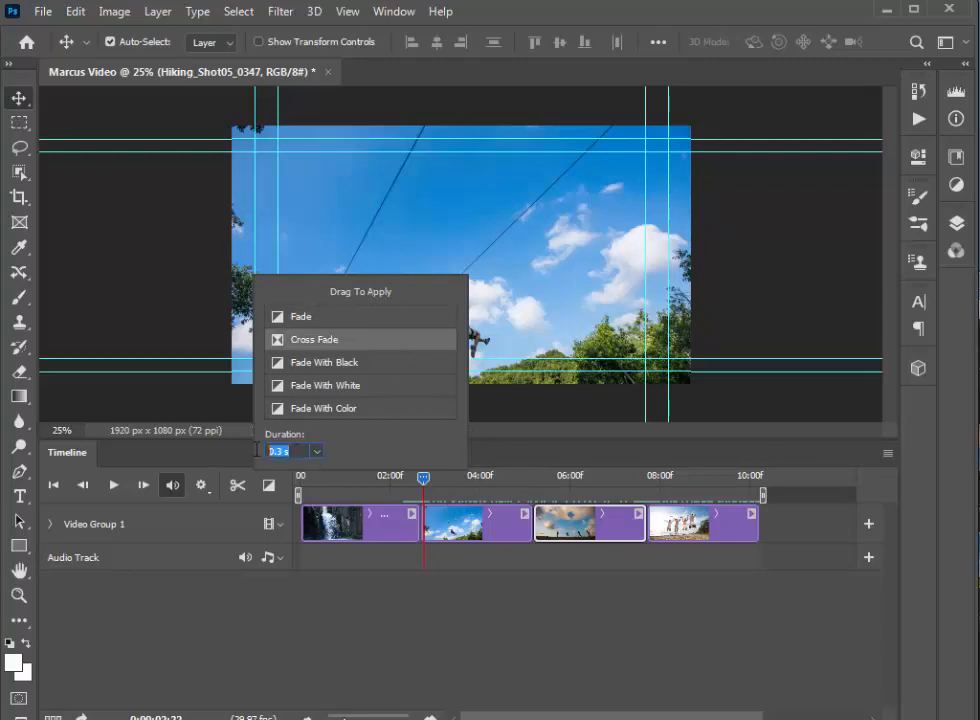
pyautogui.write('.3')
pyautogui.press('Return')
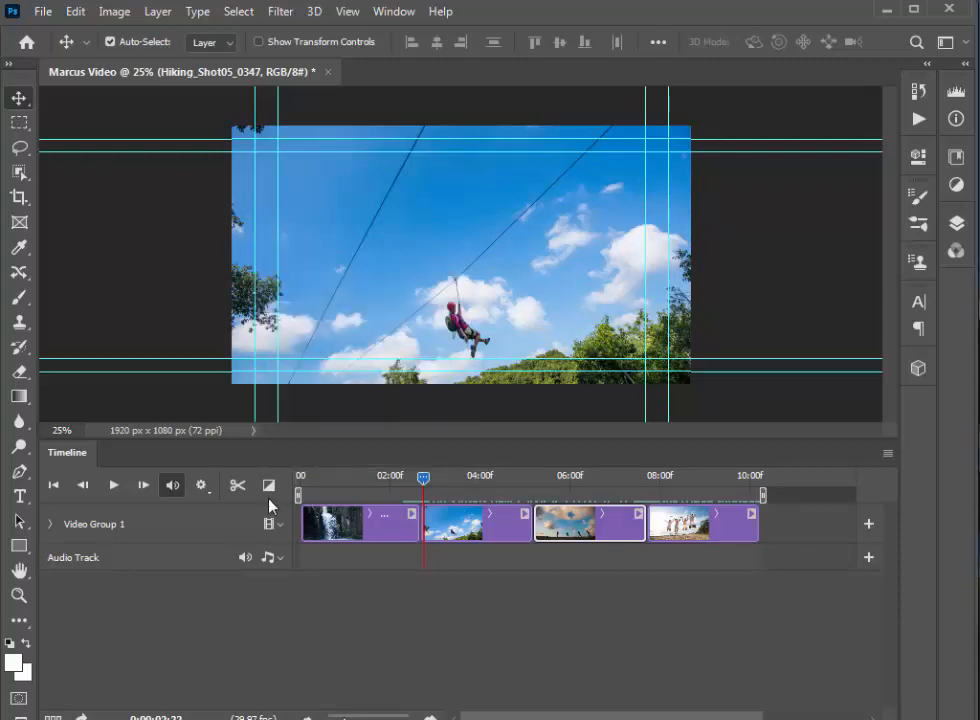
# - Apply a 0.3 s Cross Fade between each pair of adjacent clips and move the playhead into the first transition
pyautogui.click(269, 486)
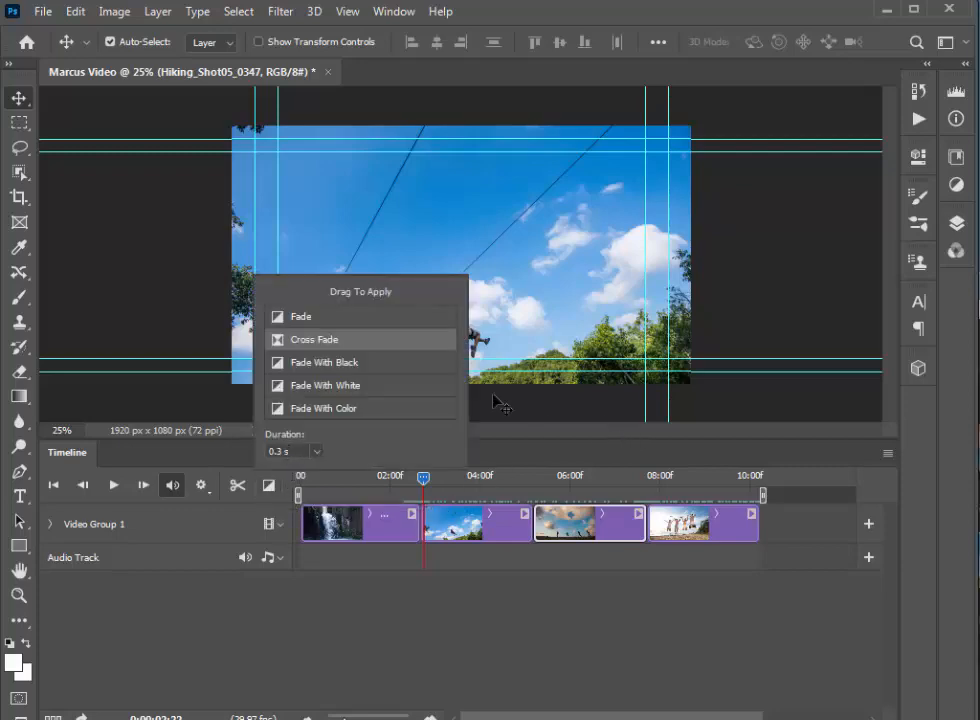
pyautogui.moveTo(280, 340); pyautogui.dragTo(422, 525)
pyautogui.moveTo(313, 342)
pyautogui.mouseDown()
pyautogui.moveTo(418, 467)
pyautogui.moveTo(519, 530)
pyautogui.mouseUp()
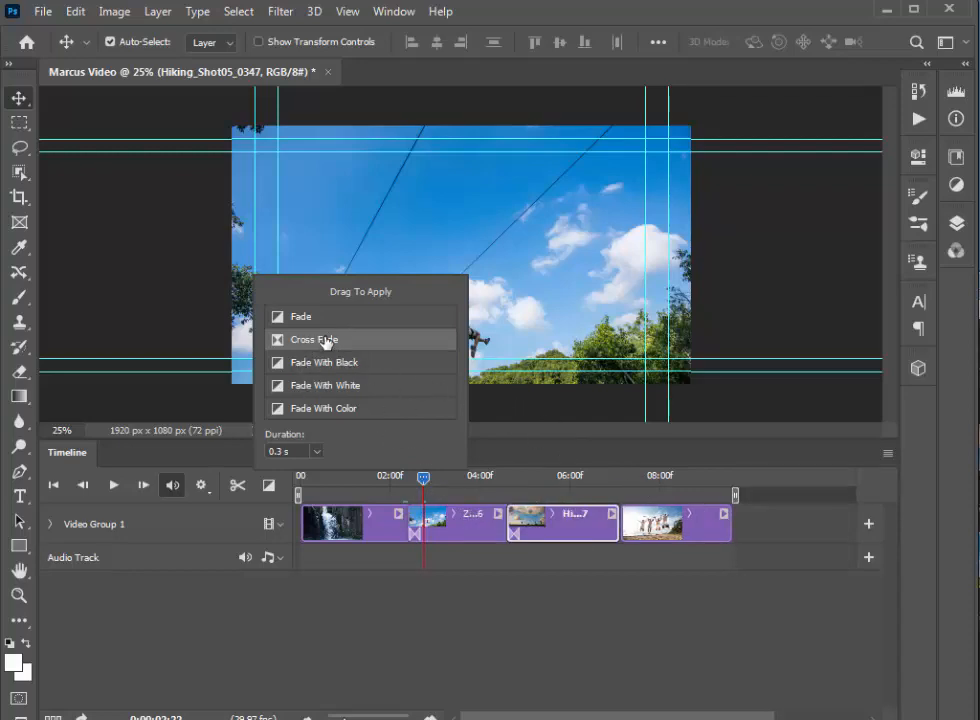
pyautogui.moveTo(325, 344); pyautogui.dragTo(622, 534)
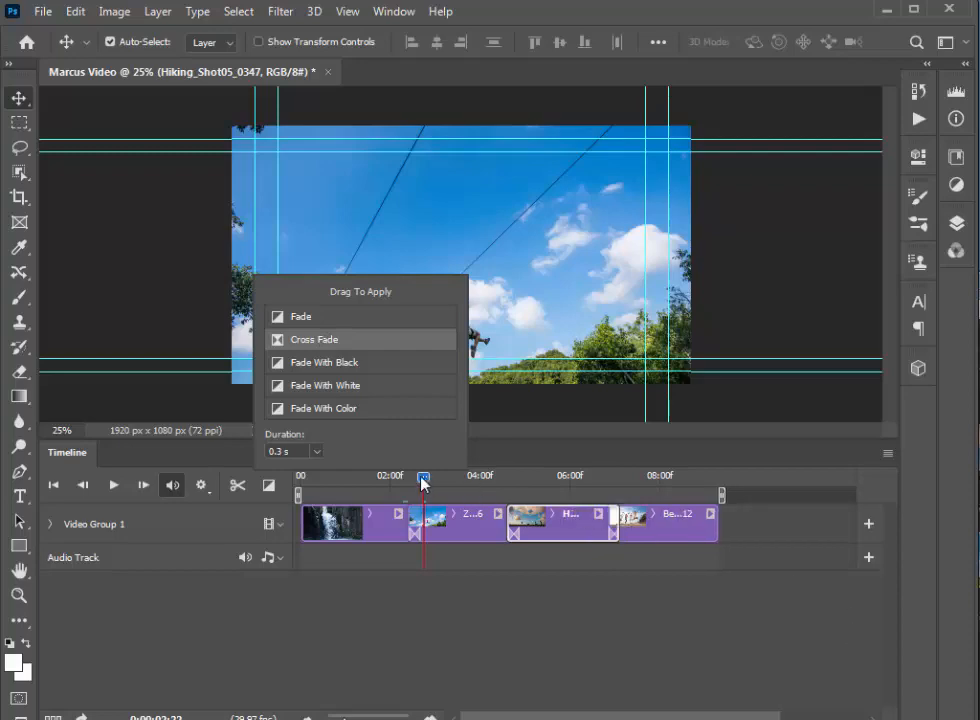
pyautogui.moveTo(422, 483)
pyautogui.mouseDown()
pyautogui.moveTo(400, 475)
pyautogui.moveTo(417, 475)
pyautogui.mouseUp()
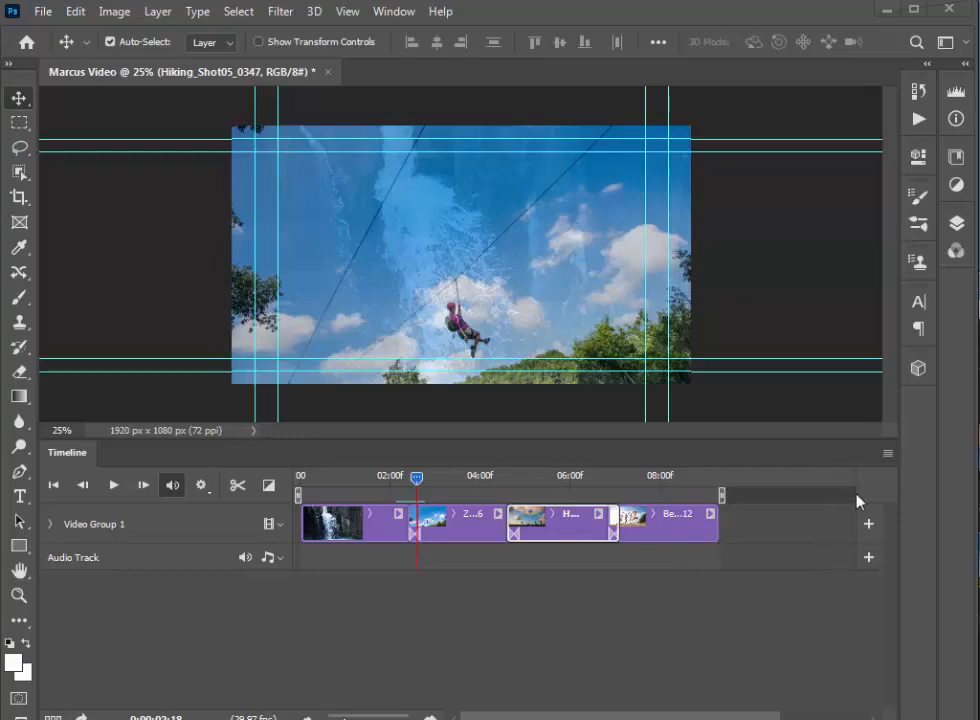
# - Extend the end of the Beach clip to about the 10-second mark on the timeline
pyautogui.click(697, 526)
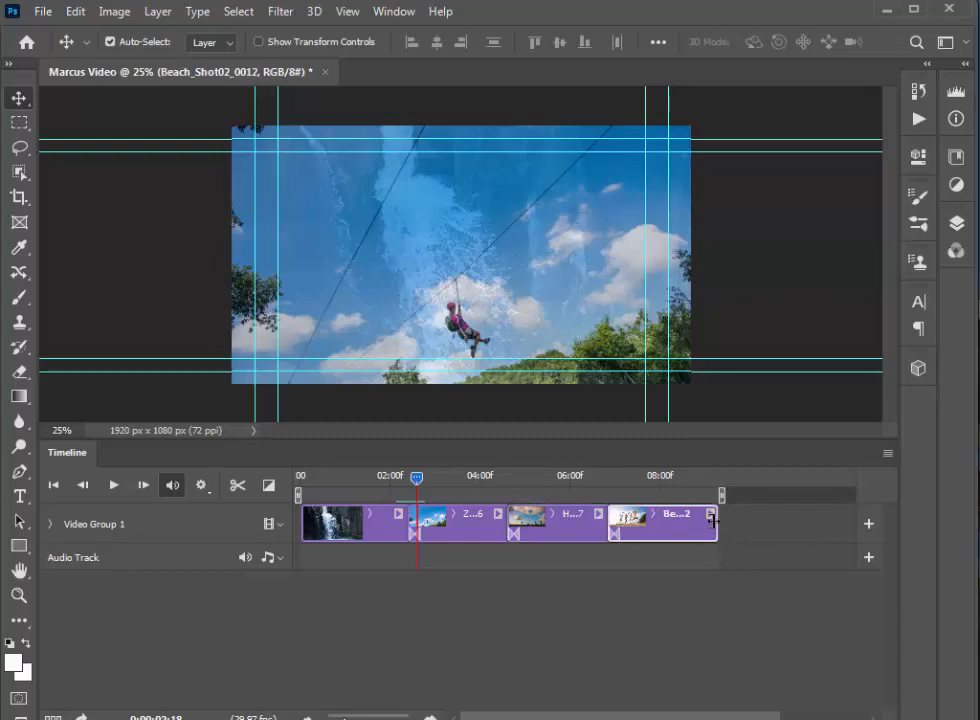
pyautogui.moveTo(717, 518); pyautogui.dragTo(748, 519)
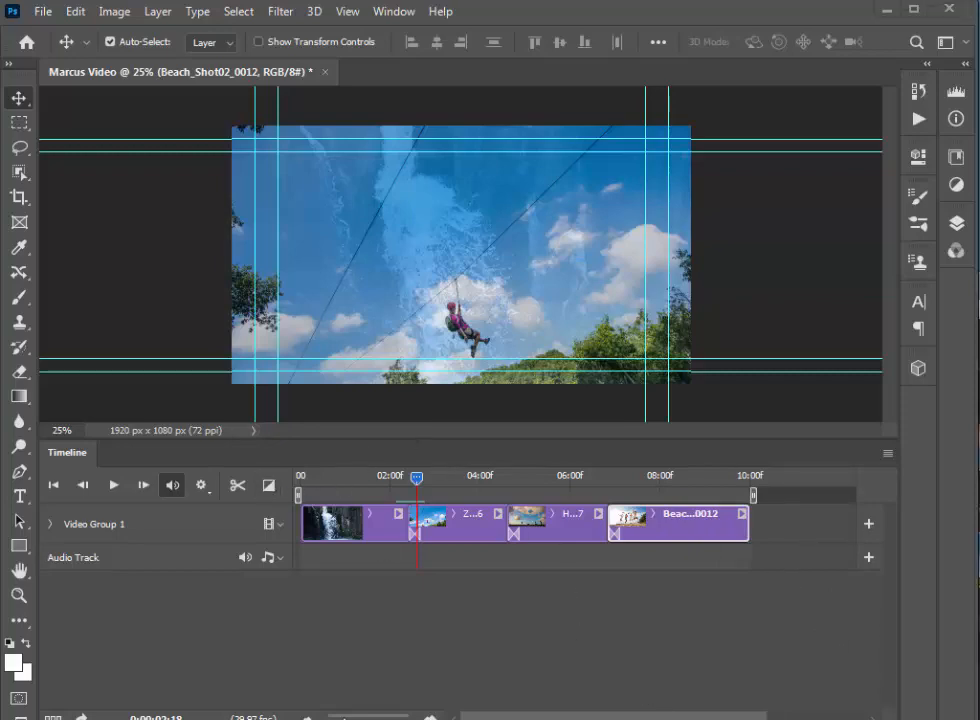
# - Apply a 0.3 s Fade With Black at the start of the Waterfall clip and a Fade With White at the Beach clip's end
pyautogui.click(270, 487)
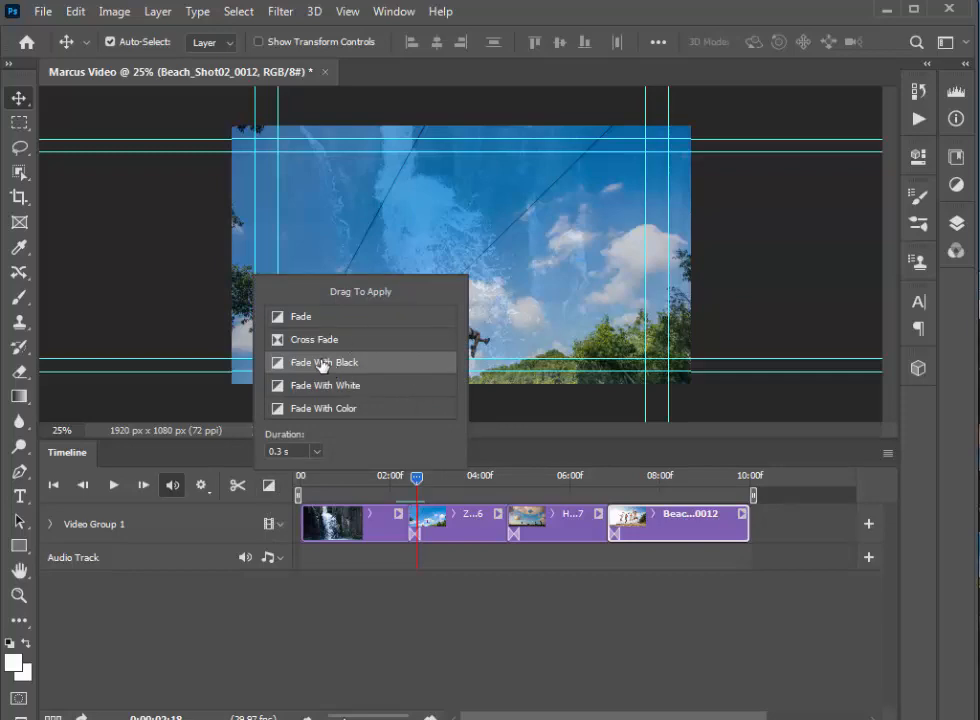
pyautogui.moveTo(340, 362)
pyautogui.mouseDown()
pyautogui.moveTo(359, 541)
pyautogui.moveTo(302, 545)
pyautogui.mouseUp()
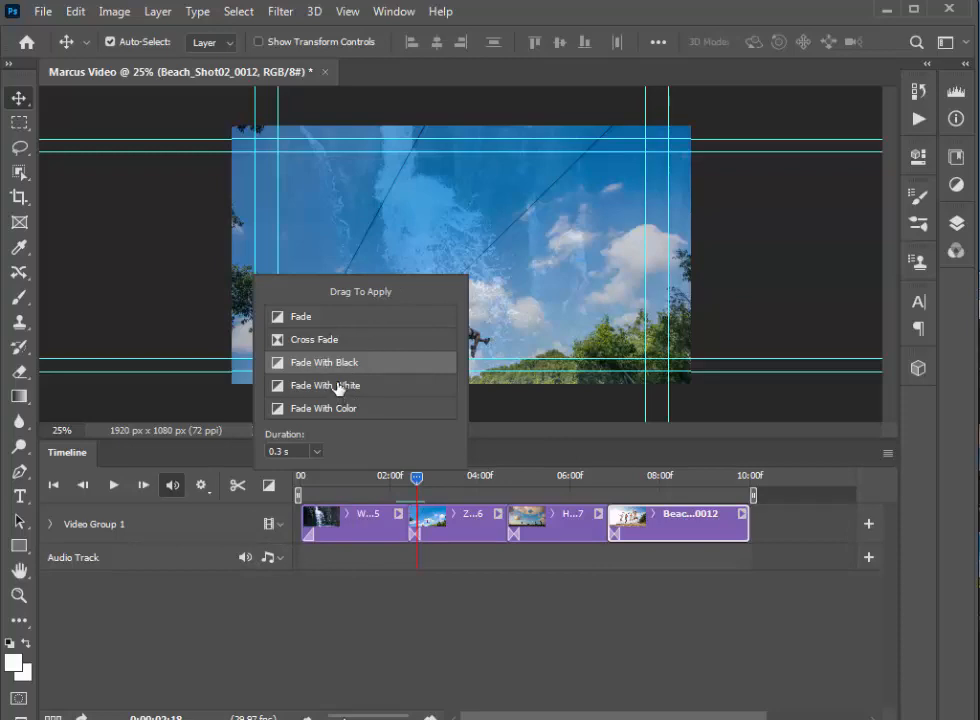
pyautogui.moveTo(339, 385)
pyautogui.mouseDown()
pyautogui.moveTo(435, 408)
pyautogui.moveTo(763, 551)
pyautogui.moveTo(762, 517)
pyautogui.moveTo(741, 529)
pyautogui.mouseUp()
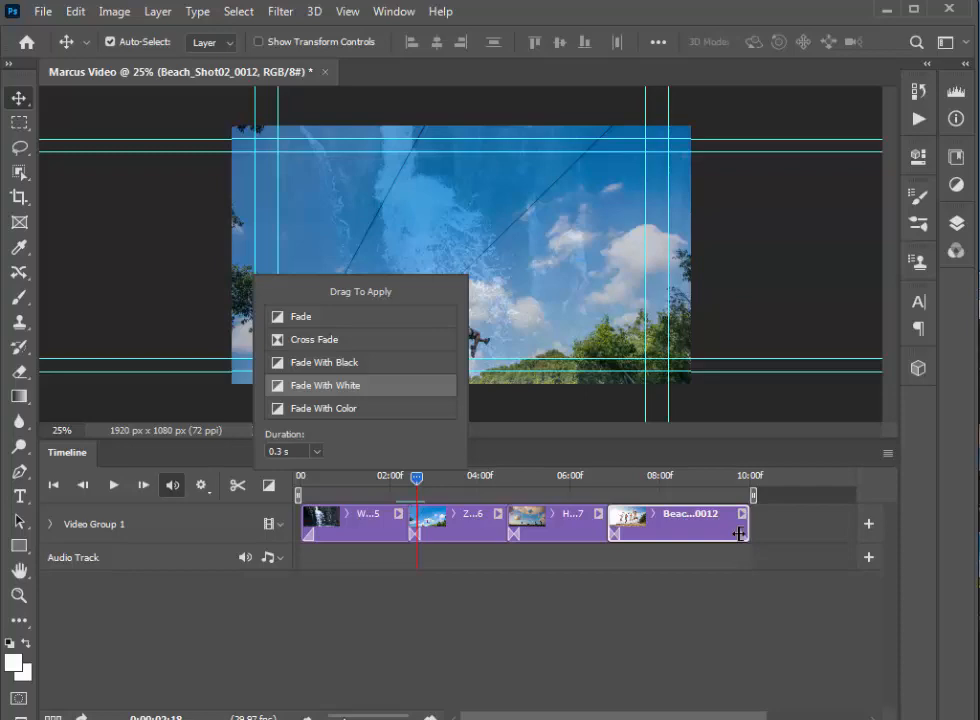
pyautogui.press('Escape')
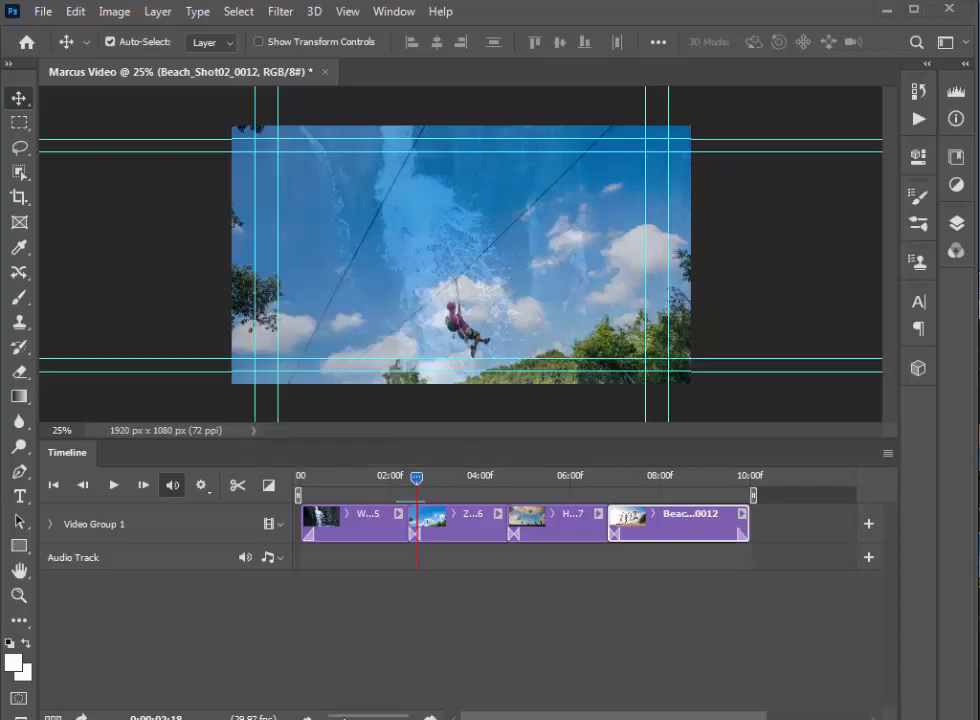
# - Lengthen the white fade at the end of the Beach clip to about 0.9 s and play the video from the beginning
pyautogui.click(740, 536)
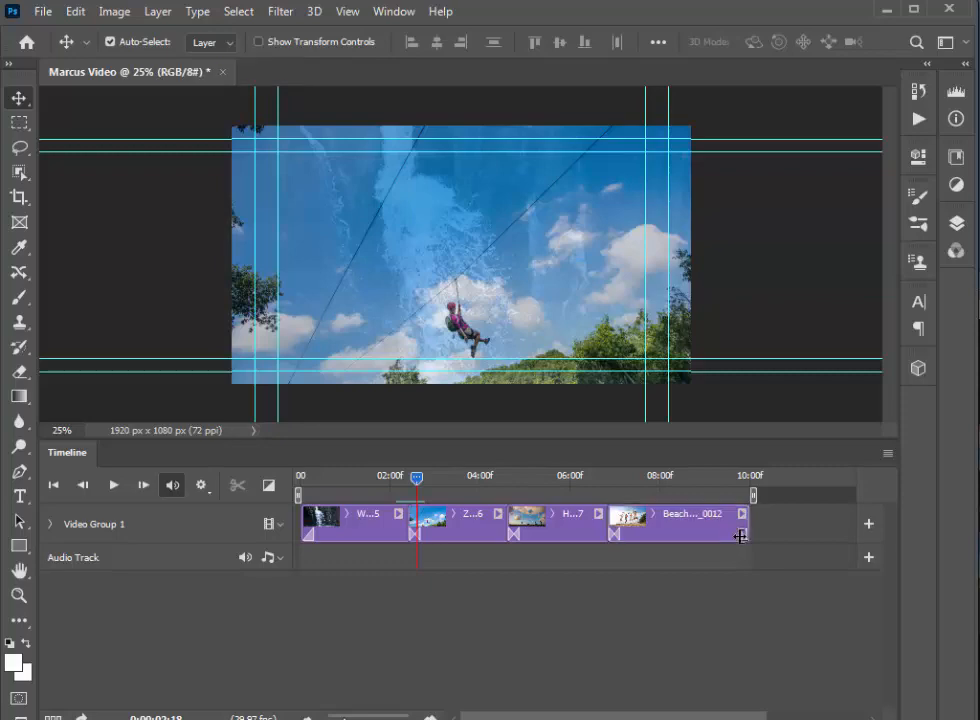
pyautogui.moveTo(740, 536); pyautogui.dragTo(708, 537)
pyautogui.moveTo(420, 488); pyautogui.dragTo(406, 480)
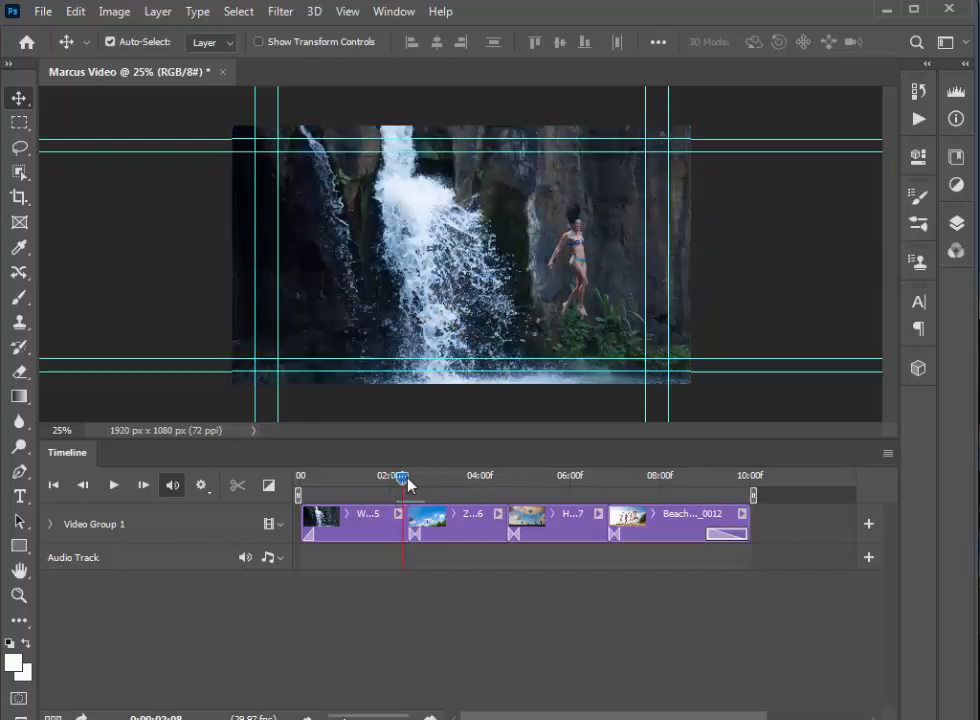
pyautogui.click(54, 488)
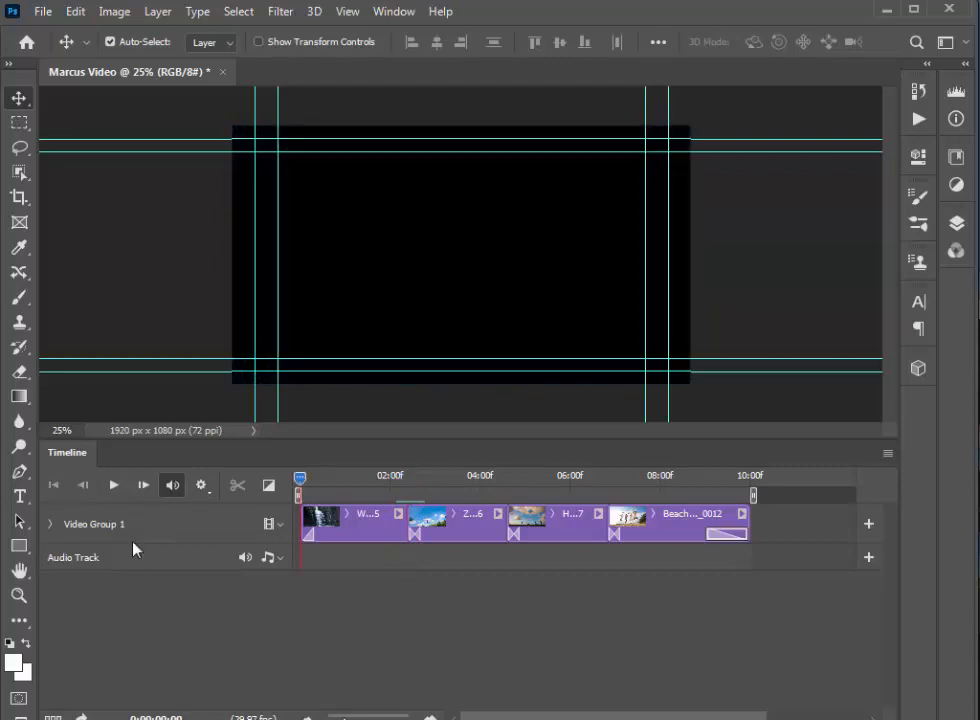
pyautogui.click(114, 485)
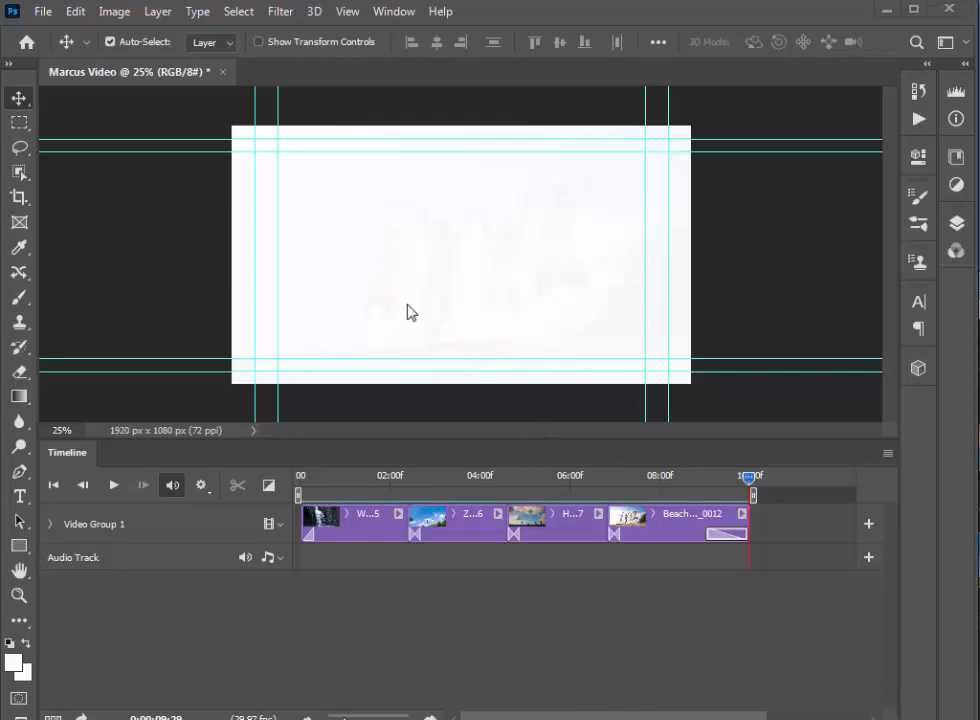
# - Save the video project as a Photoshop file with layers in the Lesson05 folder, keeping Maximize Compatibility on
pyautogui.click(43, 13)
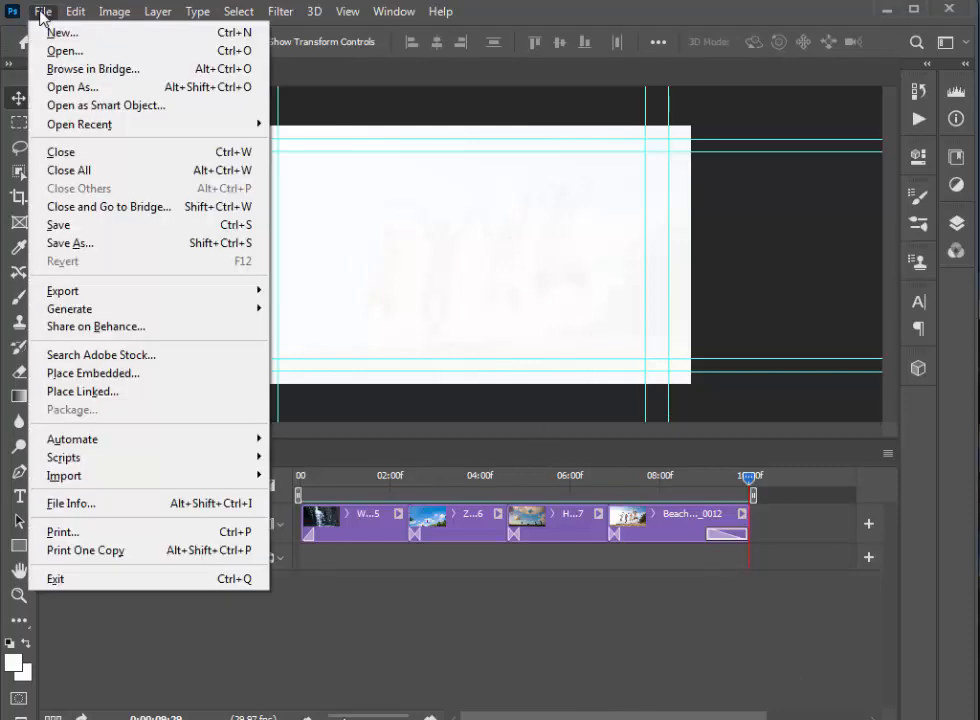
pyautogui.click(62, 226)
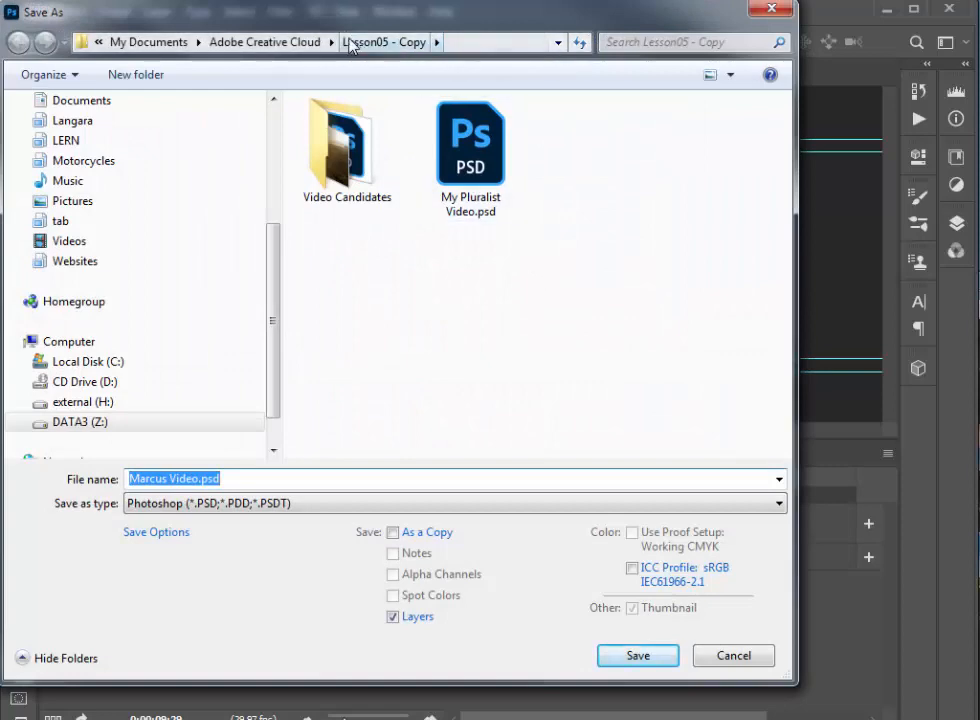
pyautogui.click(284, 43)
pyautogui.doubleClick(358, 231)
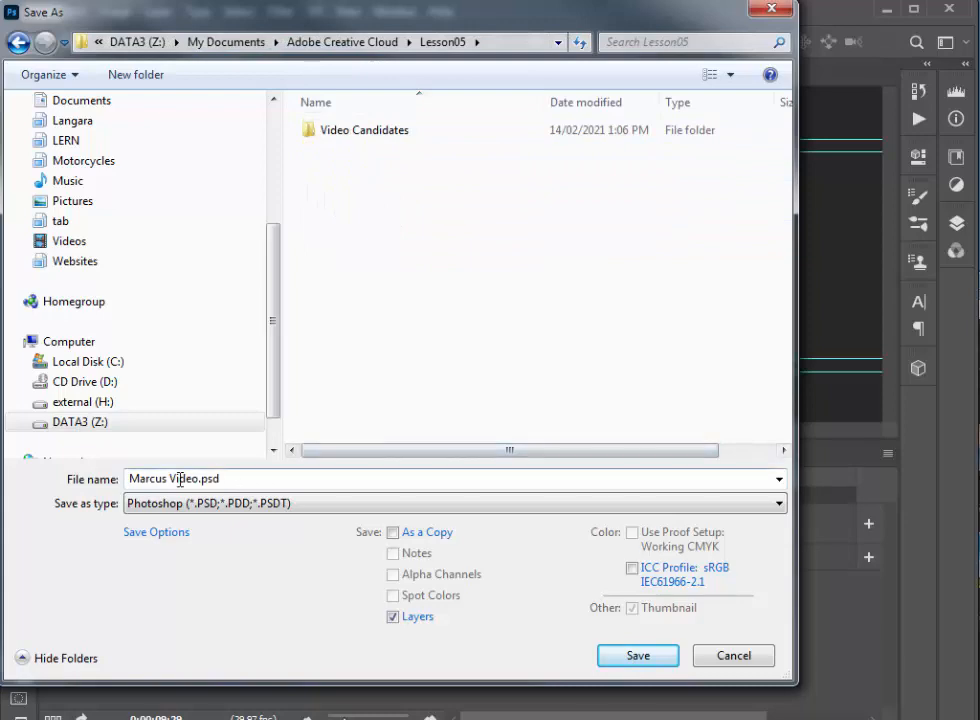
pyautogui.click(640, 657)
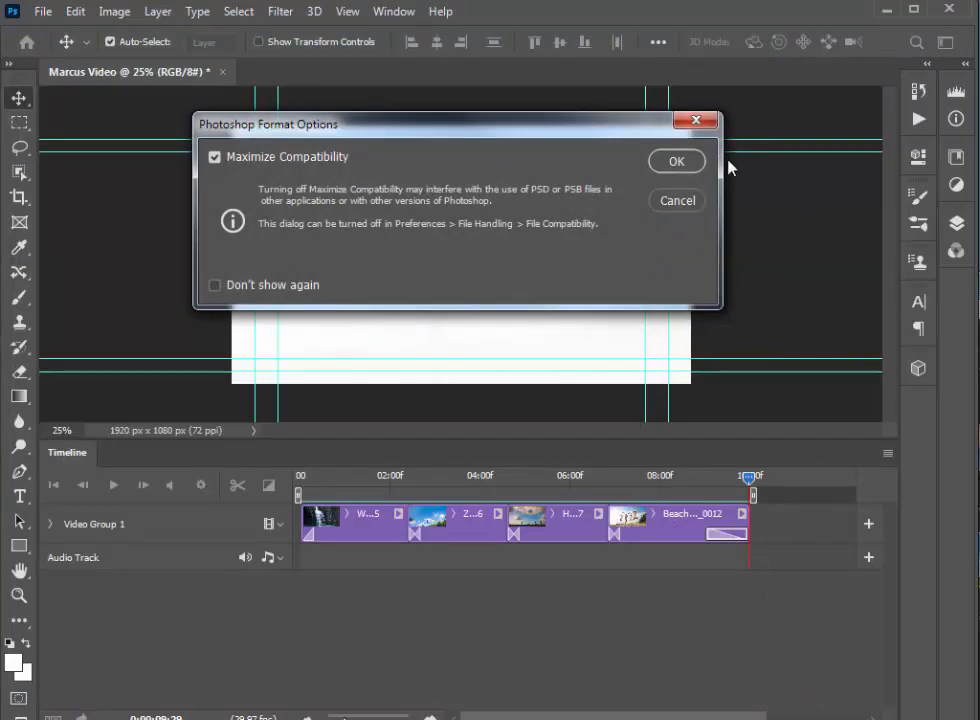
pyautogui.click(680, 164)
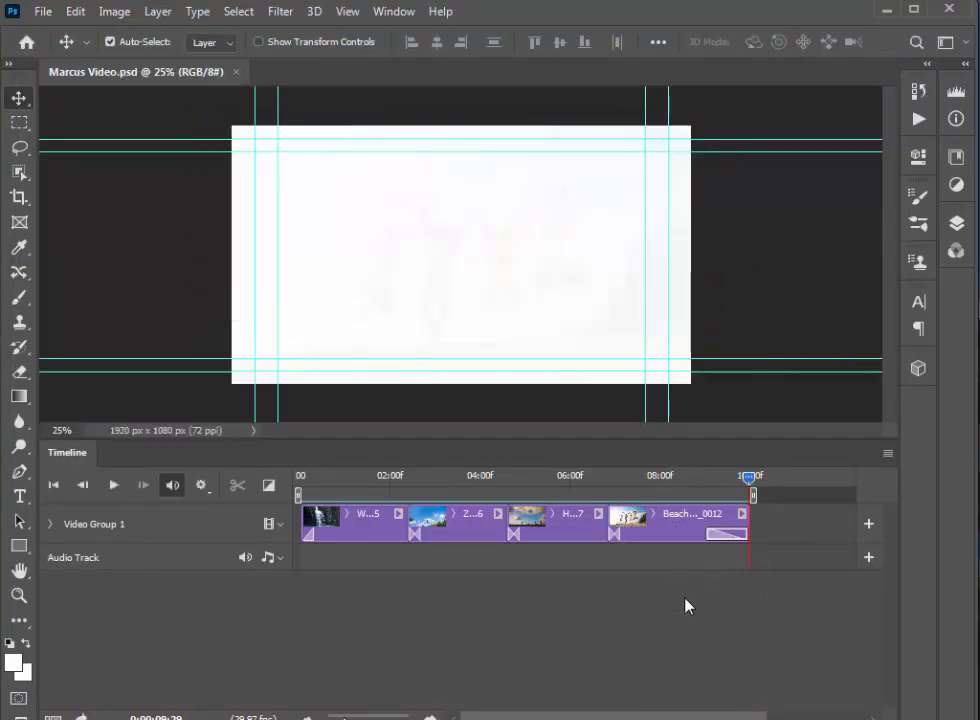